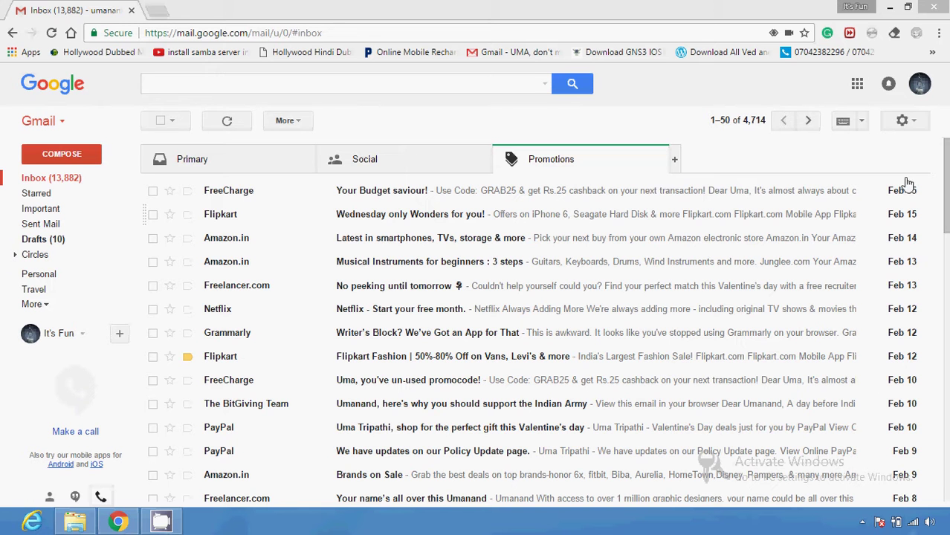
- Go to Gmail's full settings on the Forwarding and POP/IMAP tab
left_click(903, 122)
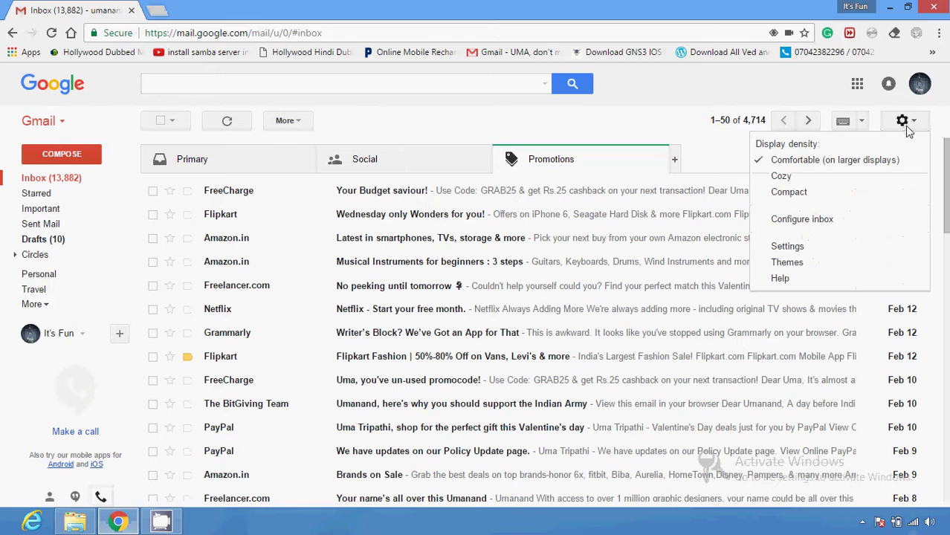
left_click(844, 249)
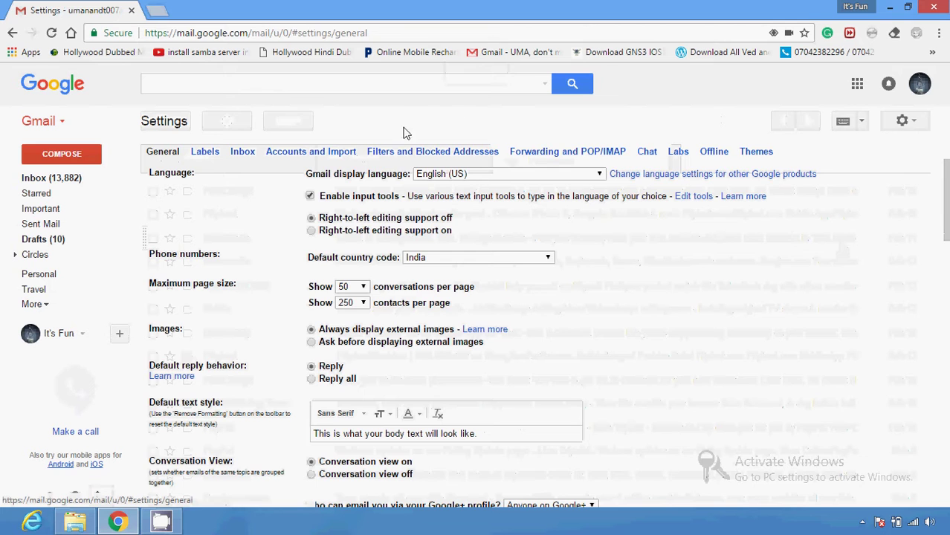
left_click(536, 153)
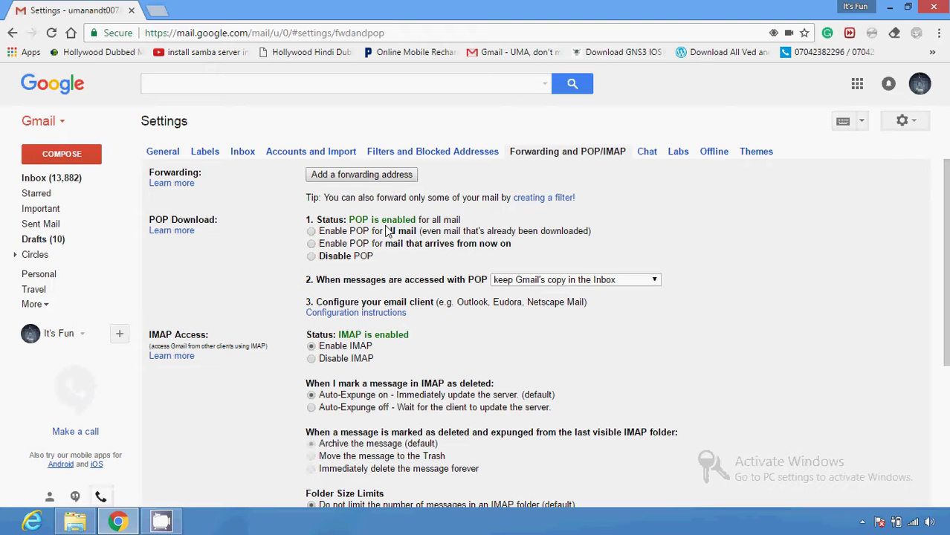
- Choose 'Enable POP for all mail', including already-downloaded mail, and save the changes
left_click(312, 232)
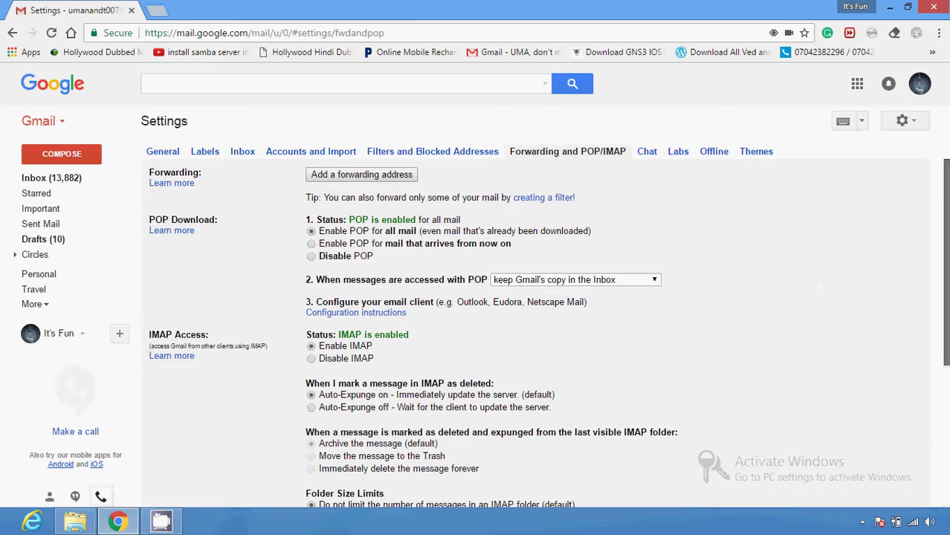
scroll(946, 274, "down", 3)
left_click(511, 381)
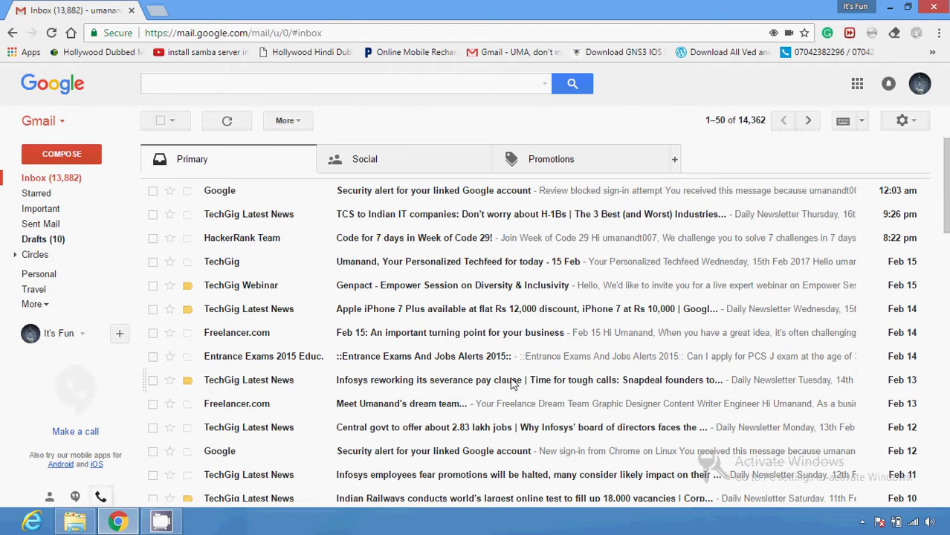
left_click(157, 9)
type("google.com")
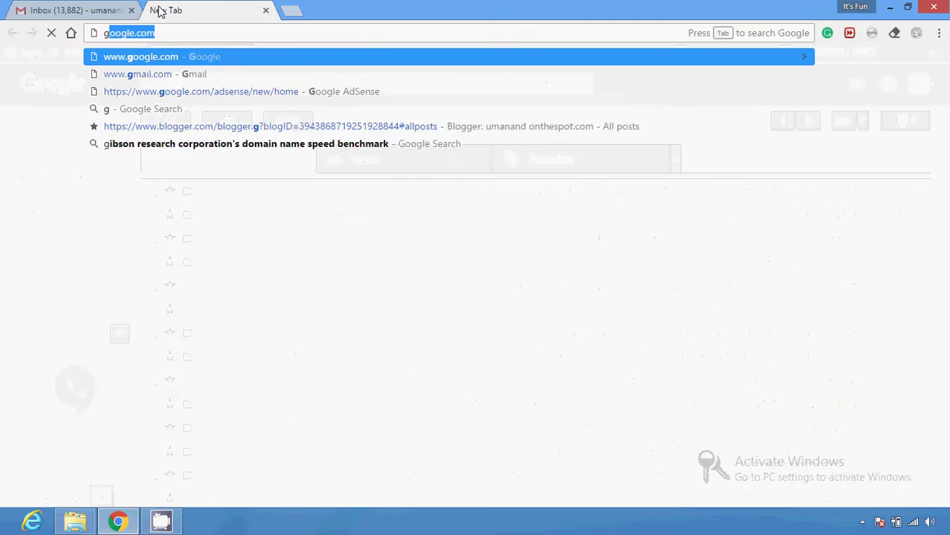
key("Down")
key("Up")
key("Return")
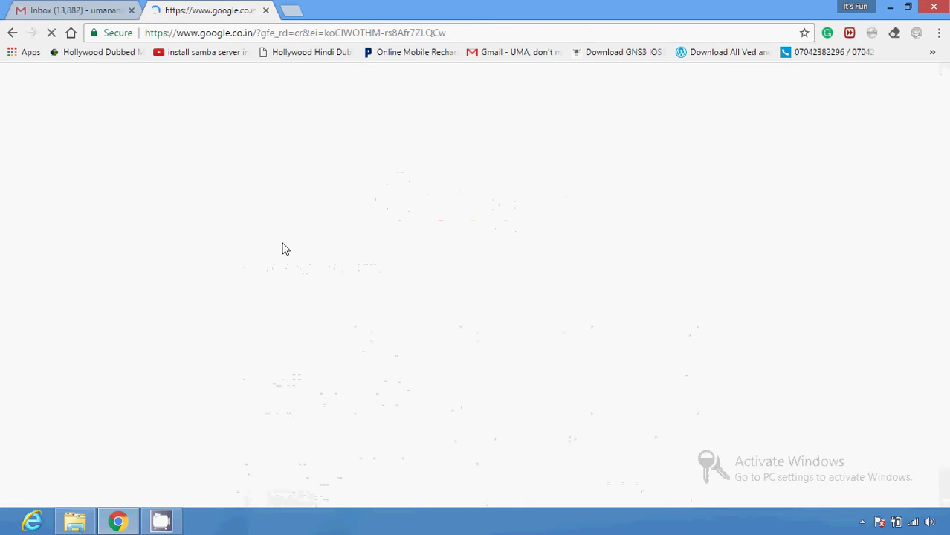
- Search Google for 'mozilla thunderbird portable'
type("mo")
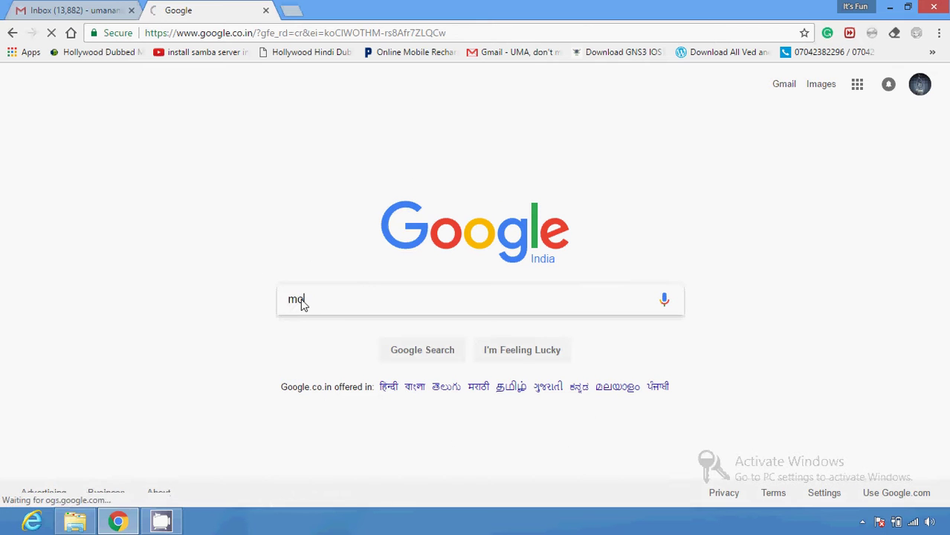
type("zila t")
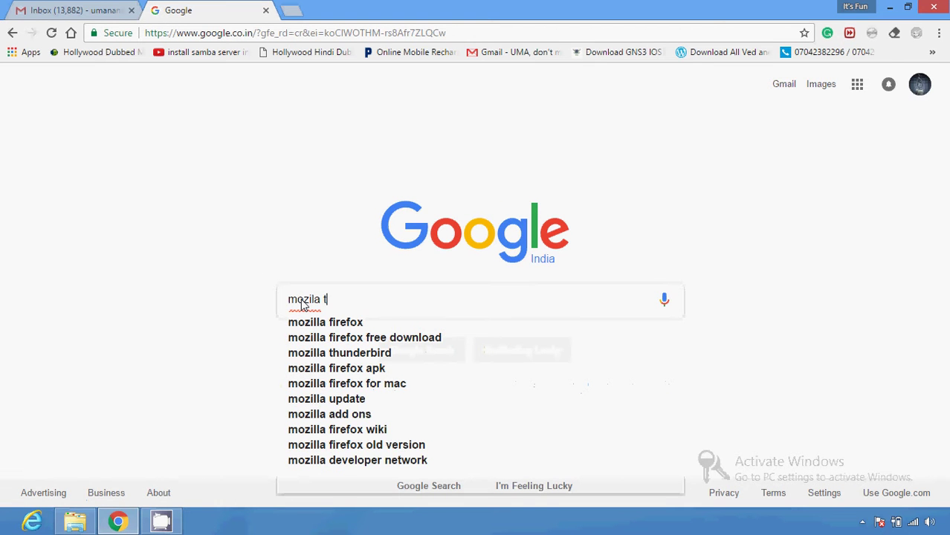
type("h")
key("Down")
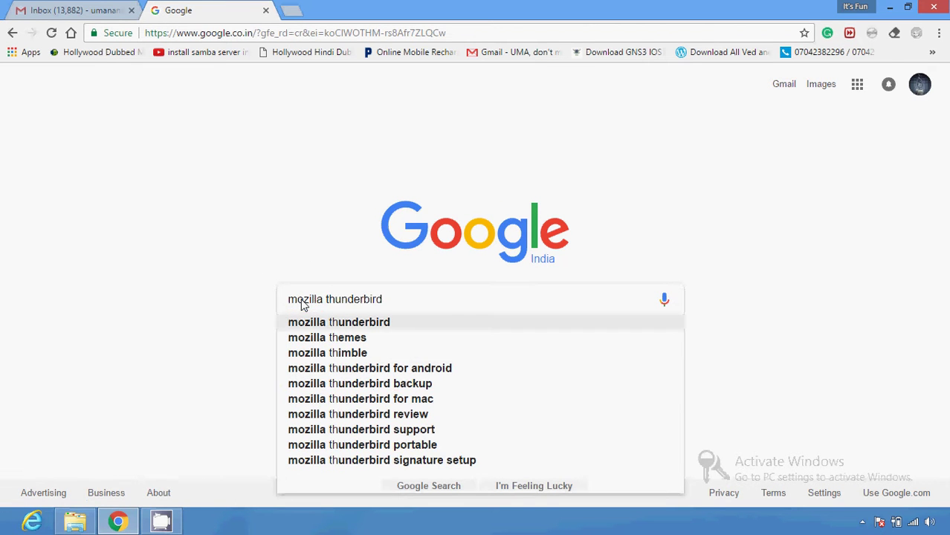
type("po")
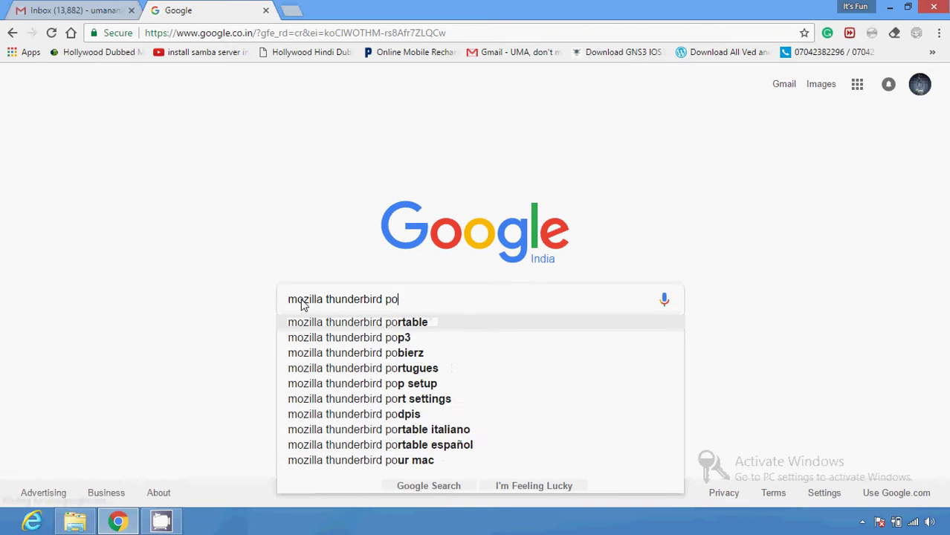
type("rtable")
key("Return")
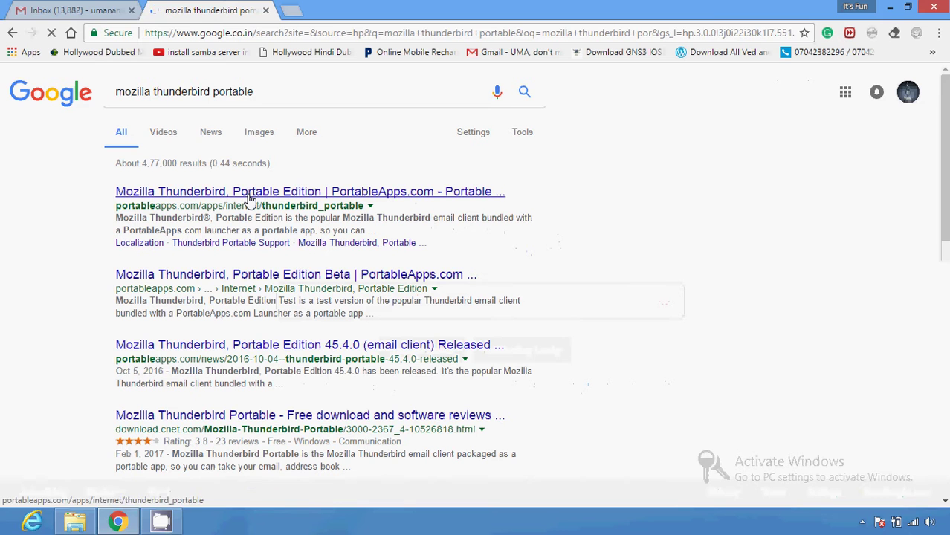
- From the PortableApps.com Thunderbird Portable page, start the Download Now download
left_click(251, 191)
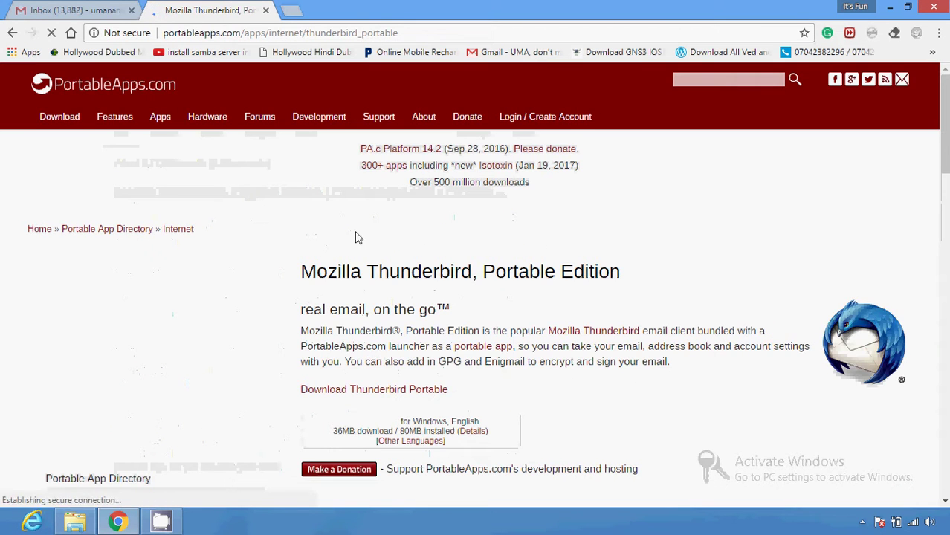
scroll(612, 380, "down", 1)
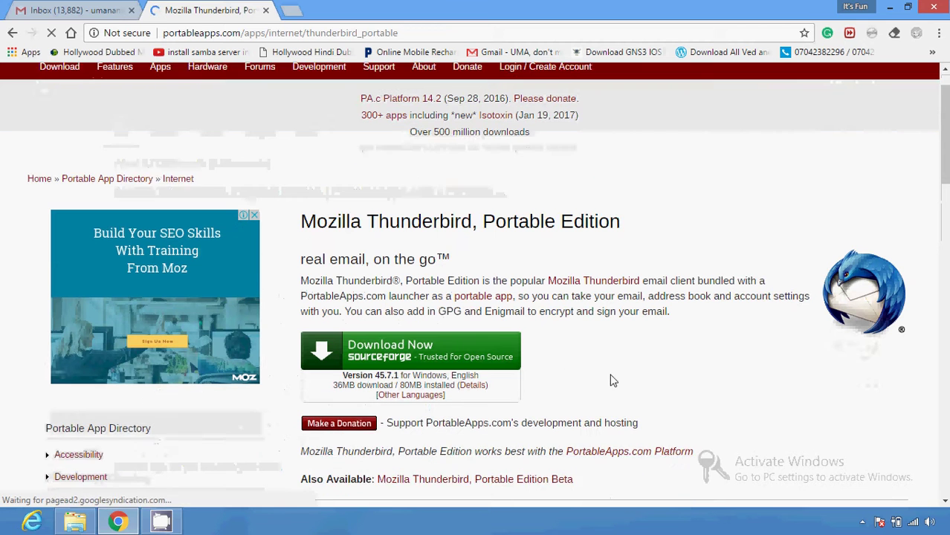
scroll(601, 317, "down", 2)
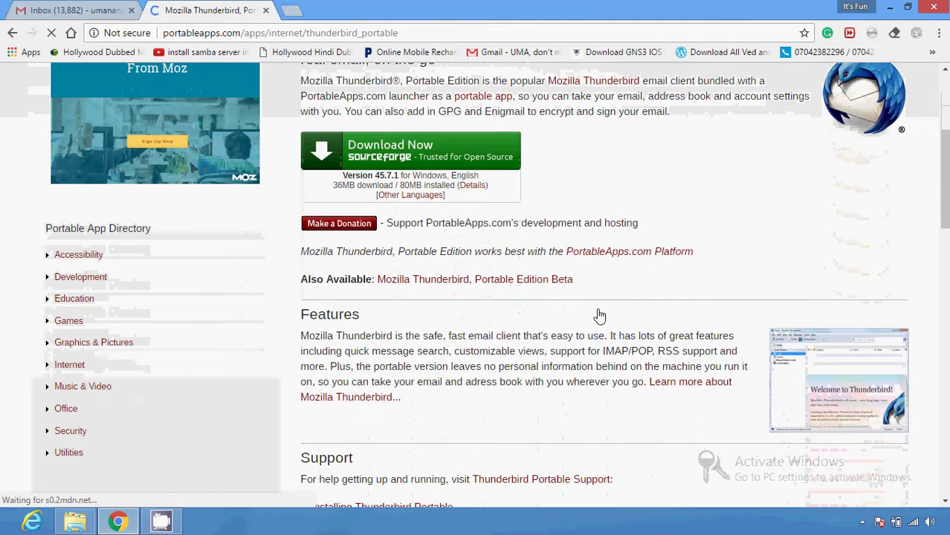
scroll(601, 317, "down", 1)
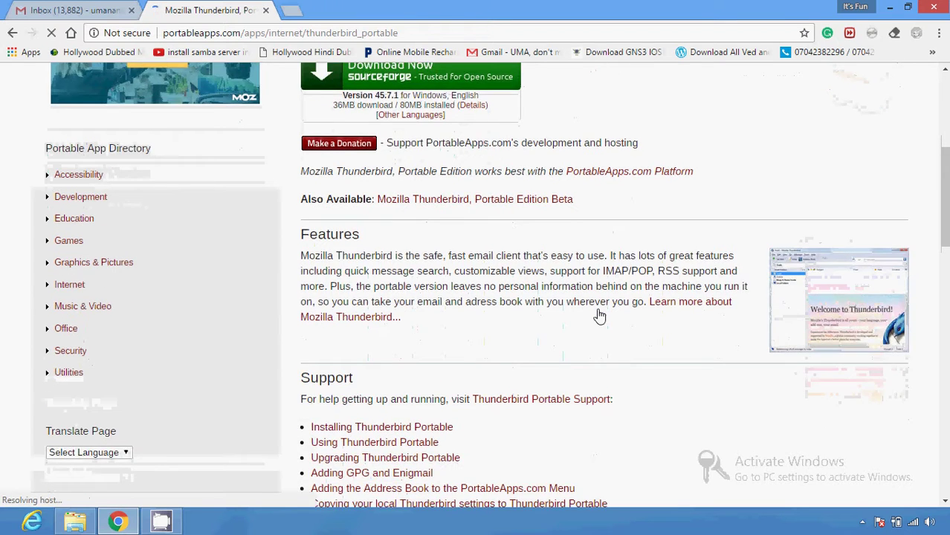
scroll(600, 317, "up", 4)
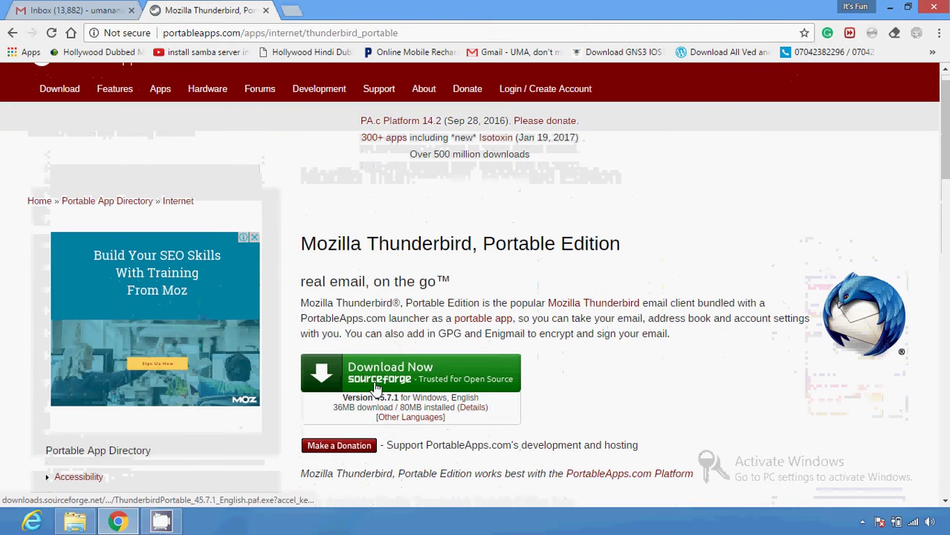
left_click(377, 384)
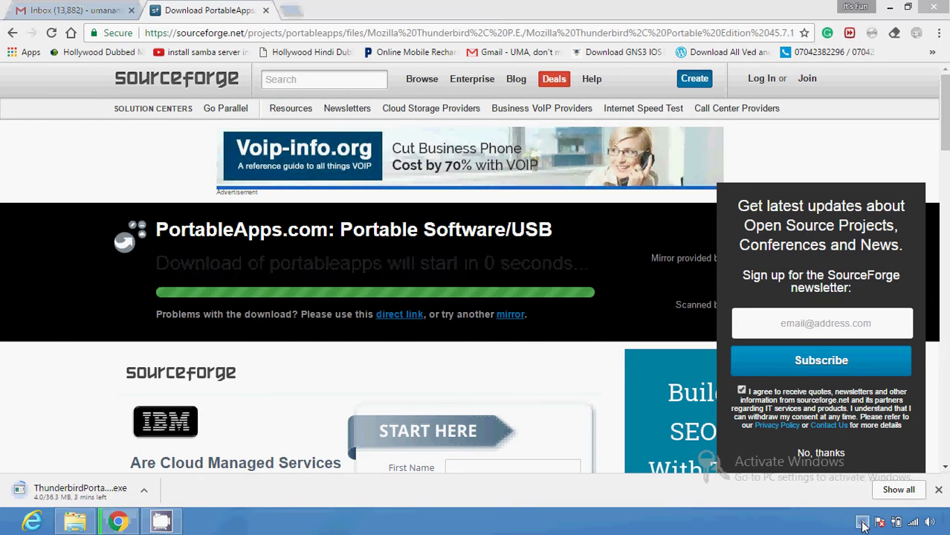
- Show the hidden system tray icons while the ThunderbirdPortable .exe downloads
left_click(863, 524)
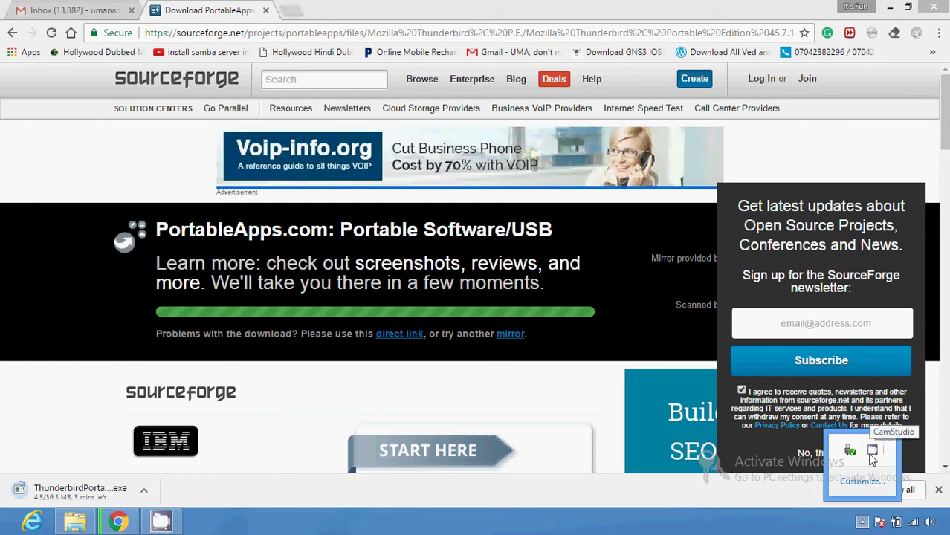
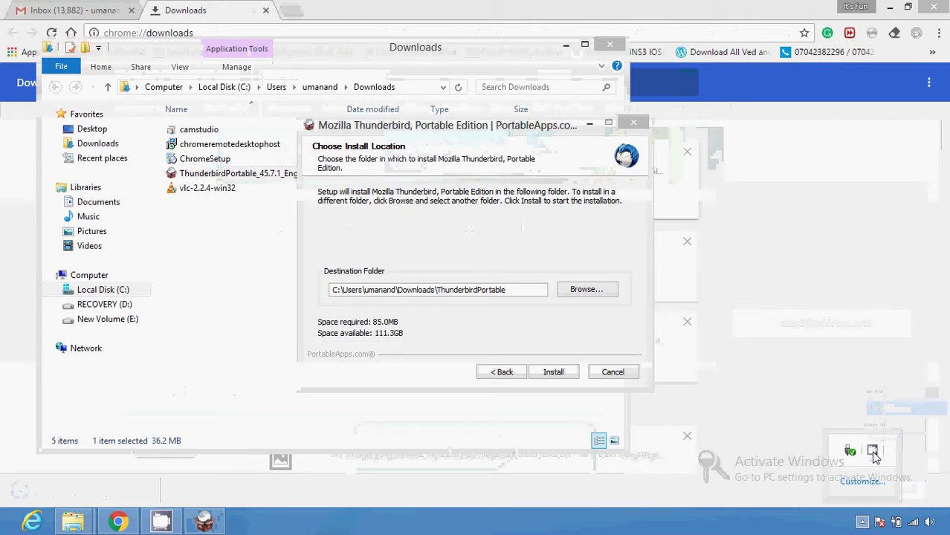
- Install Thunderbird Portable, set it to run after Finish, and close the Downloads window
left_click(863, 524)
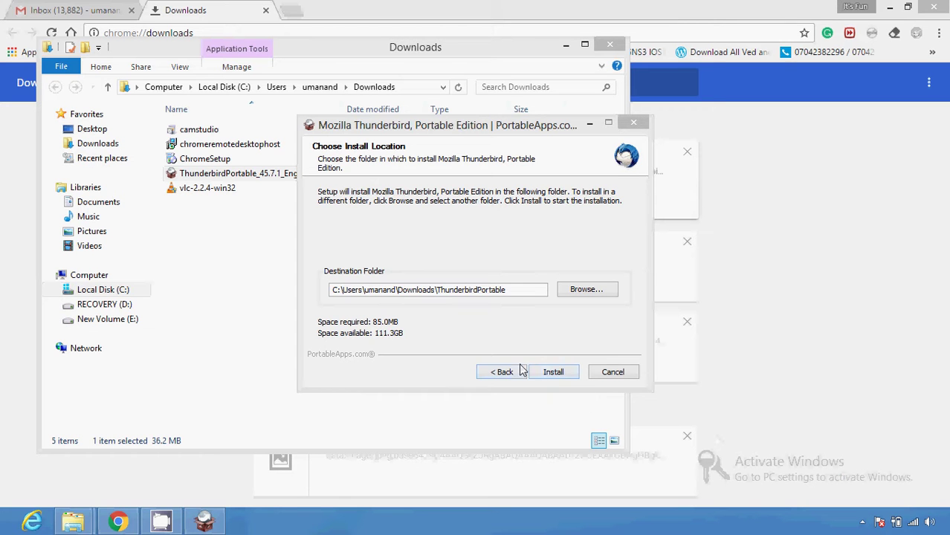
left_click(558, 373)
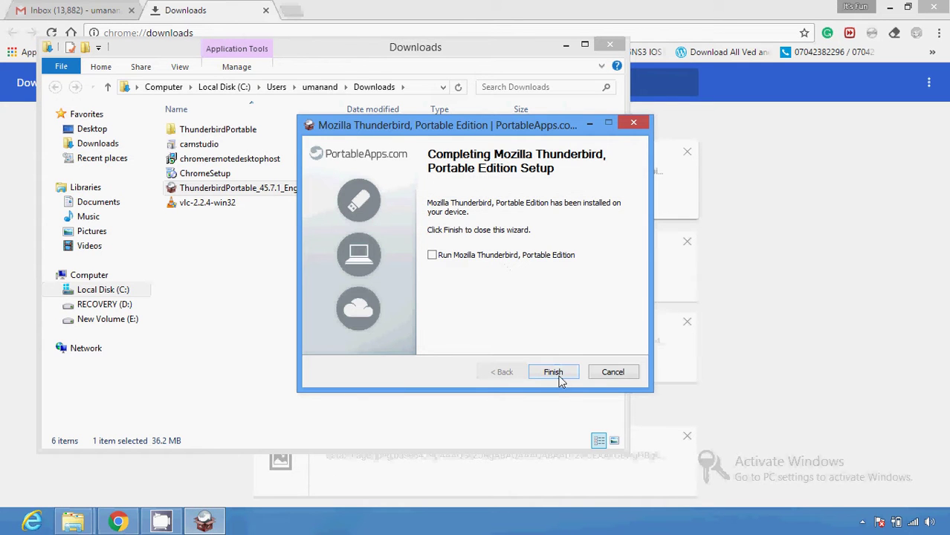
left_click(432, 256)
left_click(559, 374)
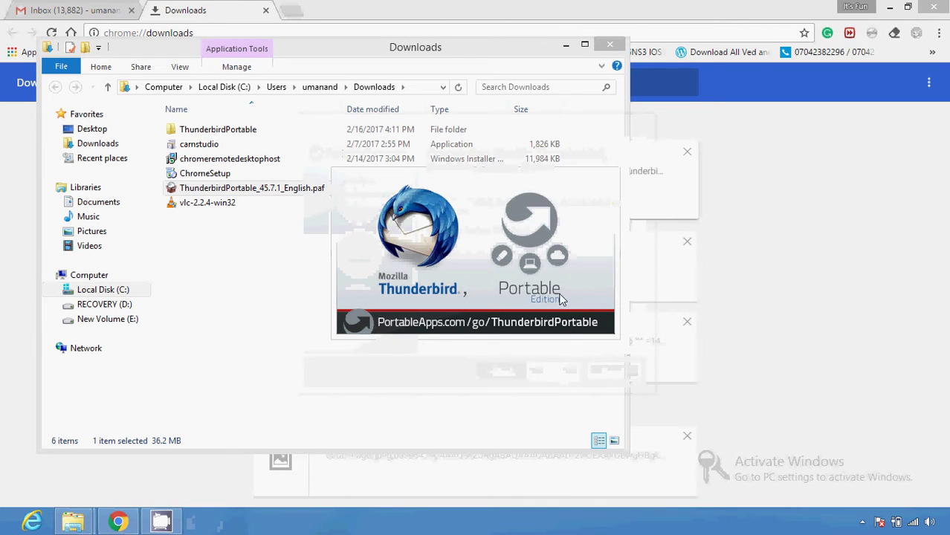
left_click(610, 45)
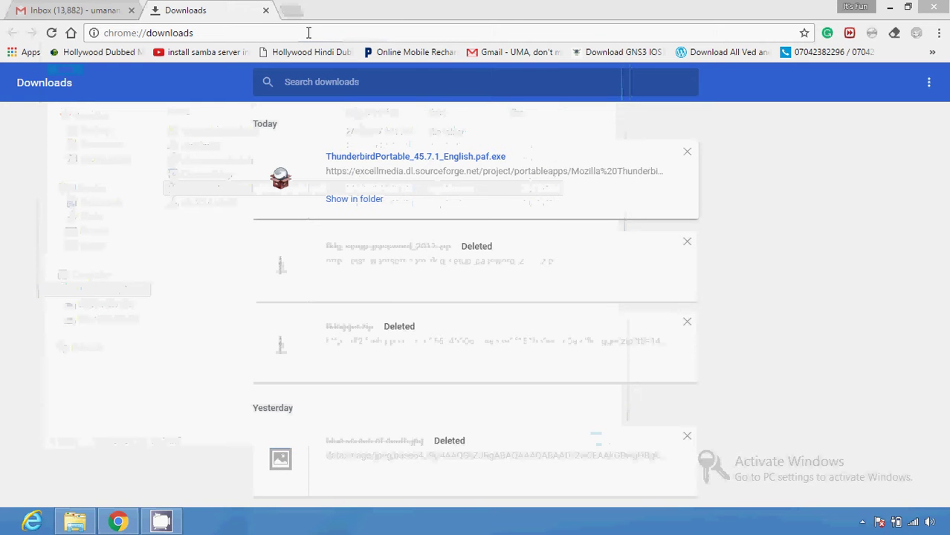
- Close Chrome's Downloads tab and minimize the browser to reveal Thunderbird
left_click(266, 11)
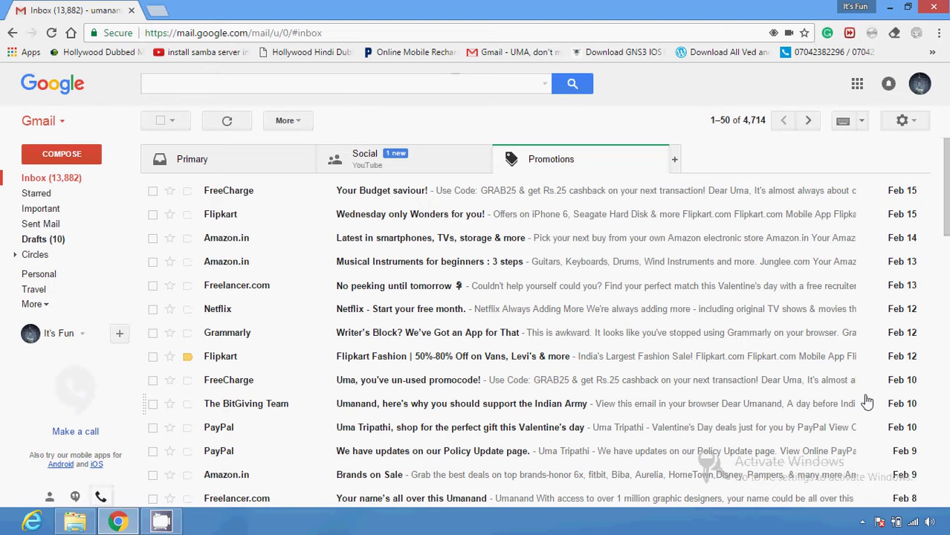
left_click(887, 12)
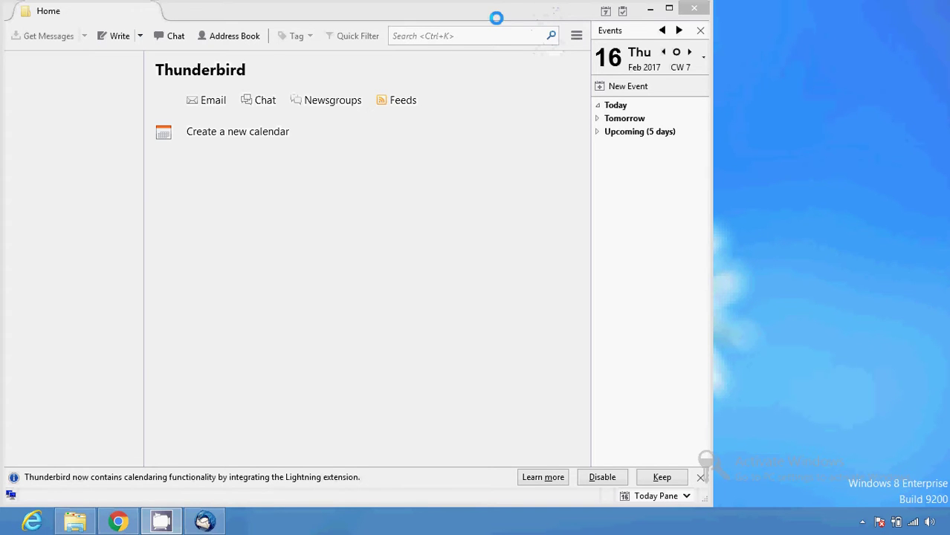
- Start Email account setup from the Home page, dismiss the Welcome dialog, then reopen it
left_click(211, 99)
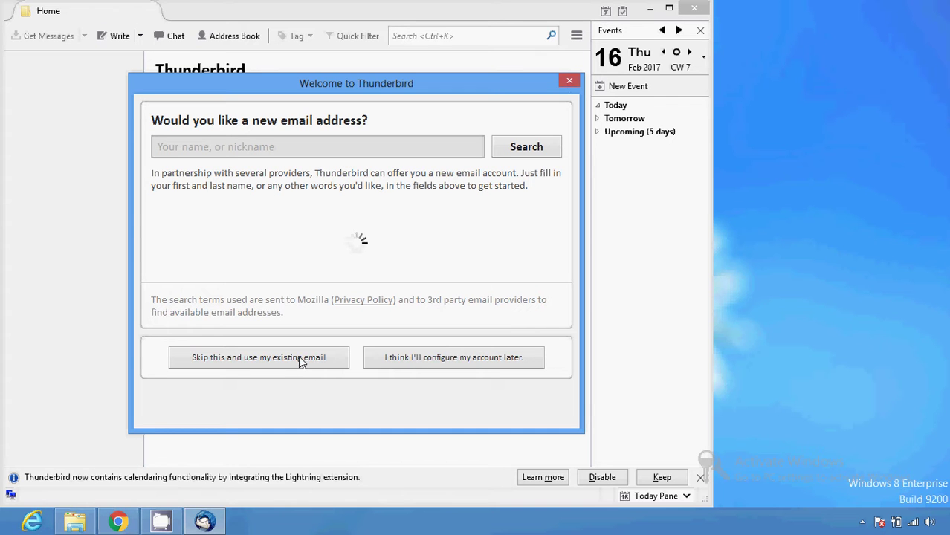
left_click(568, 81)
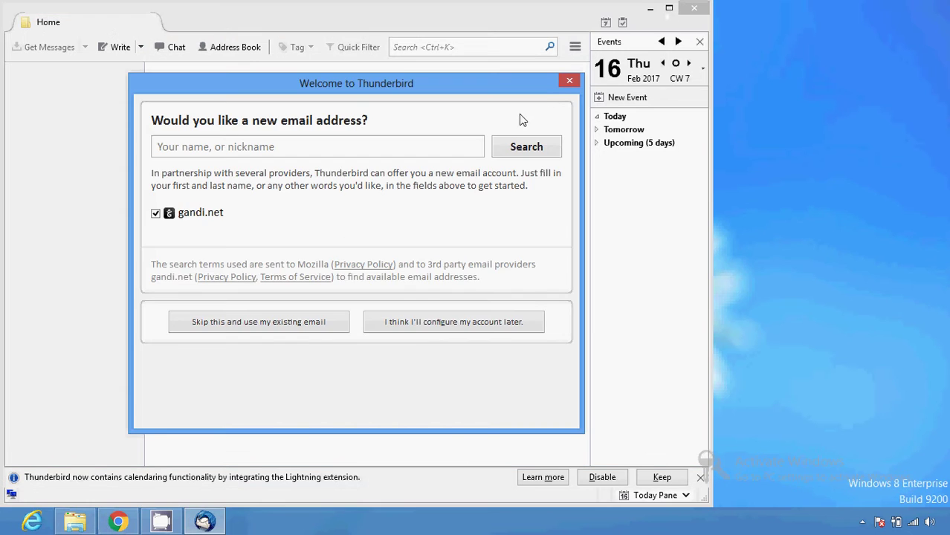
left_click(568, 82)
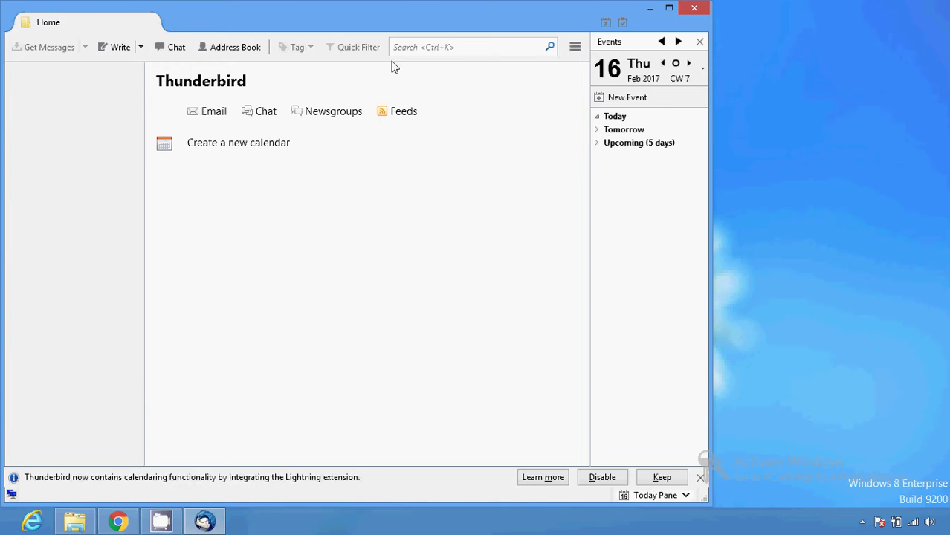
left_click(211, 116)
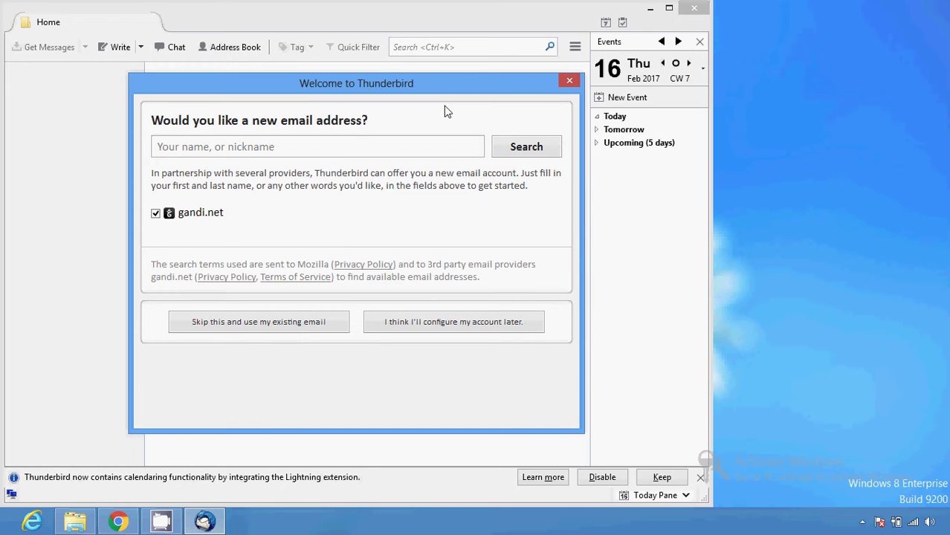
- Enter the Gmail address in the Welcome dialog and skip to existing-email setup
left_click(331, 145)
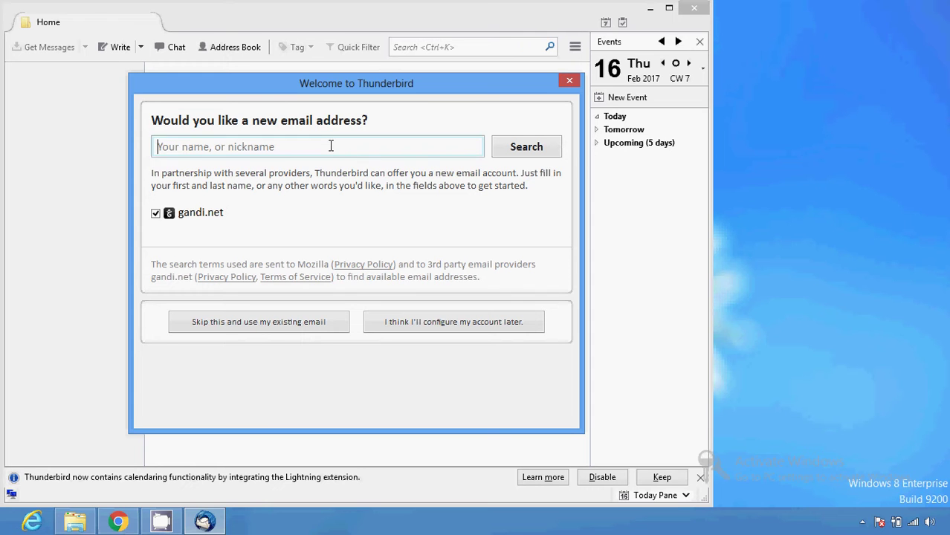
type("u")
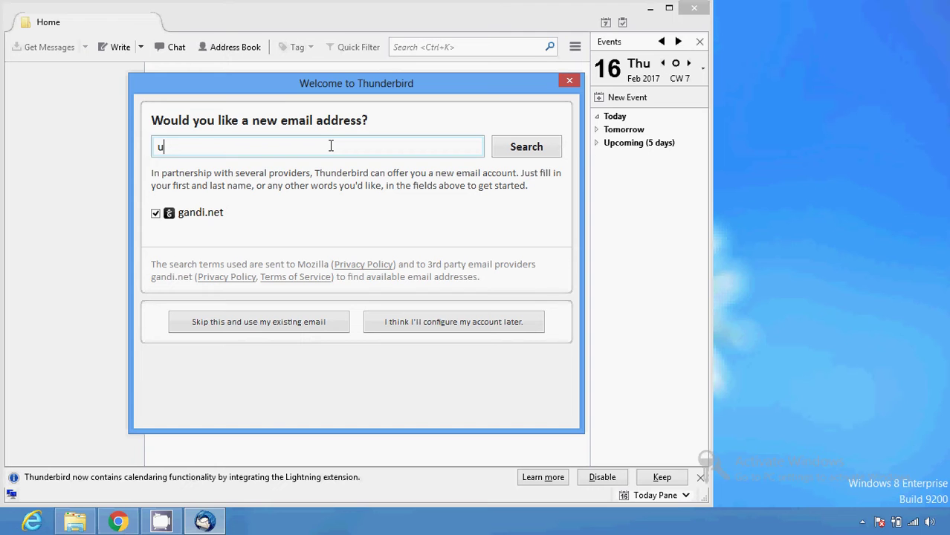
key("BackSpace")
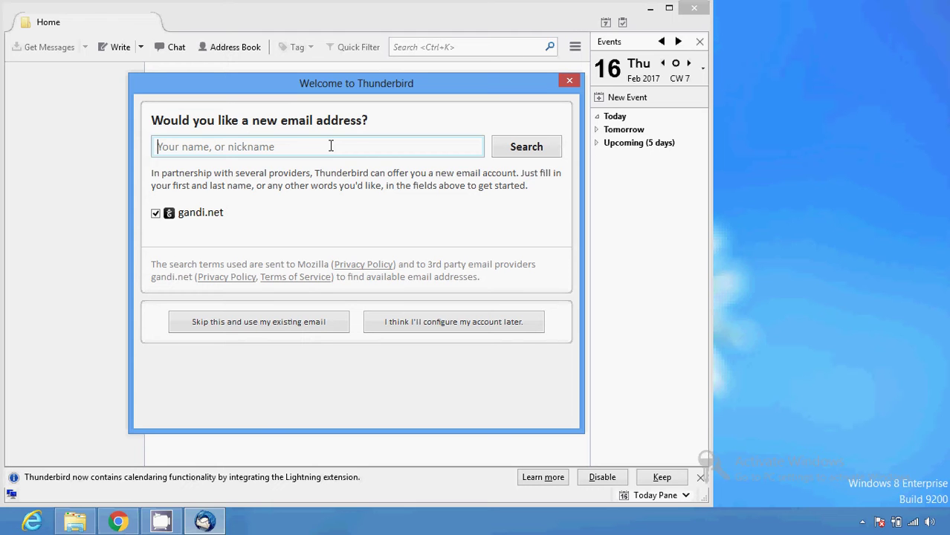
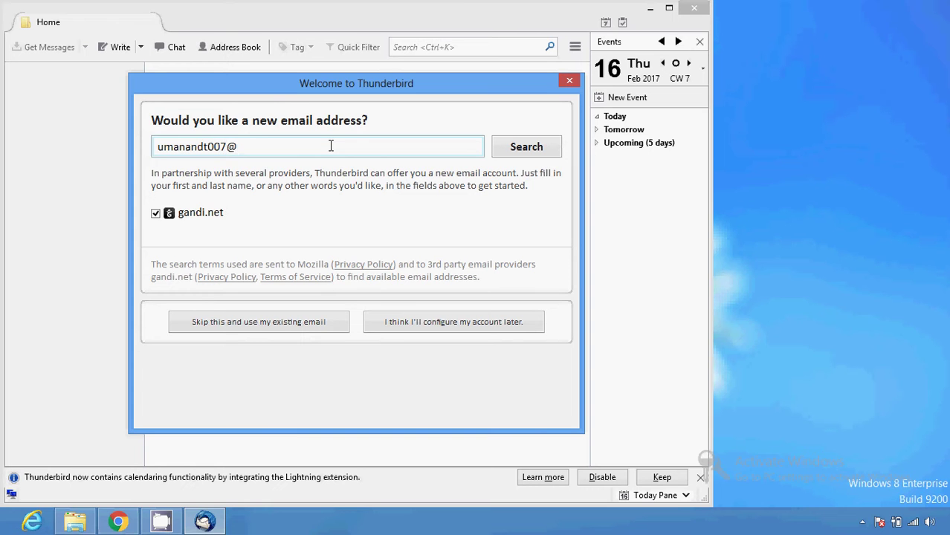
left_click(318, 327)
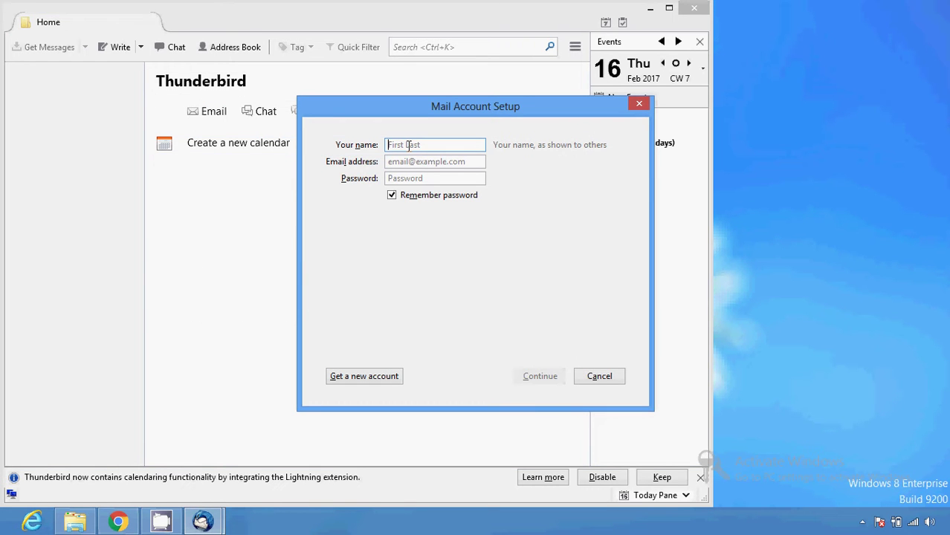
- Enter your name, Gmail address and password with Remember password off, and accept the IMAP configuration
left_click(391, 165)
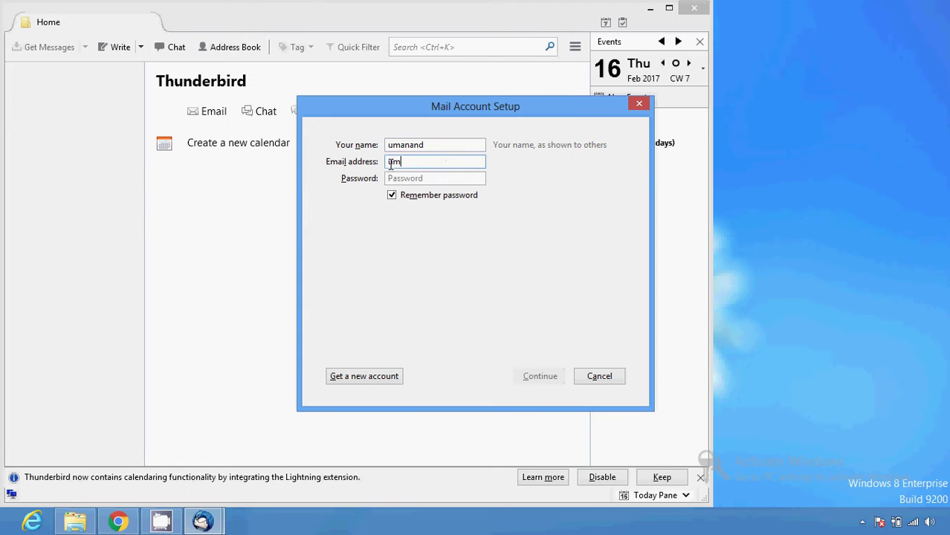
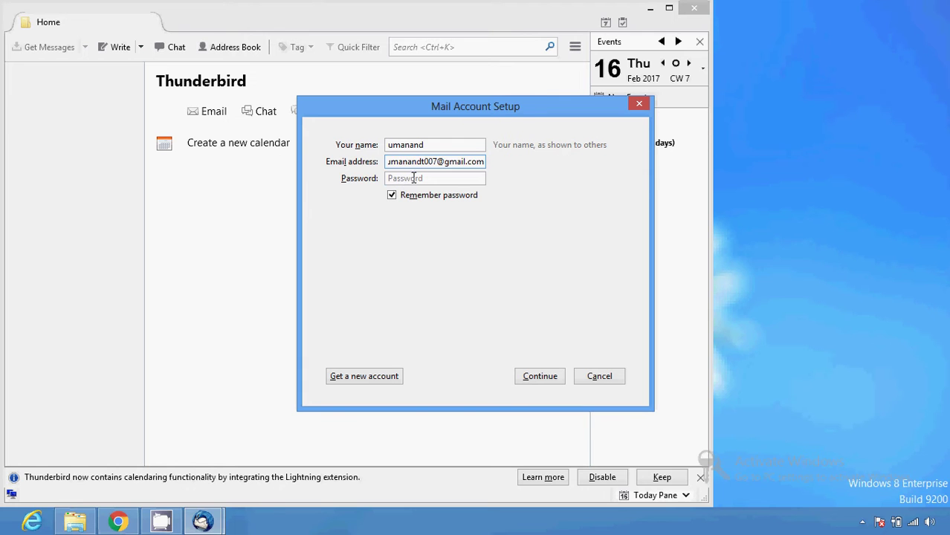
left_click(414, 178)
left_click(392, 196)
left_click(399, 182)
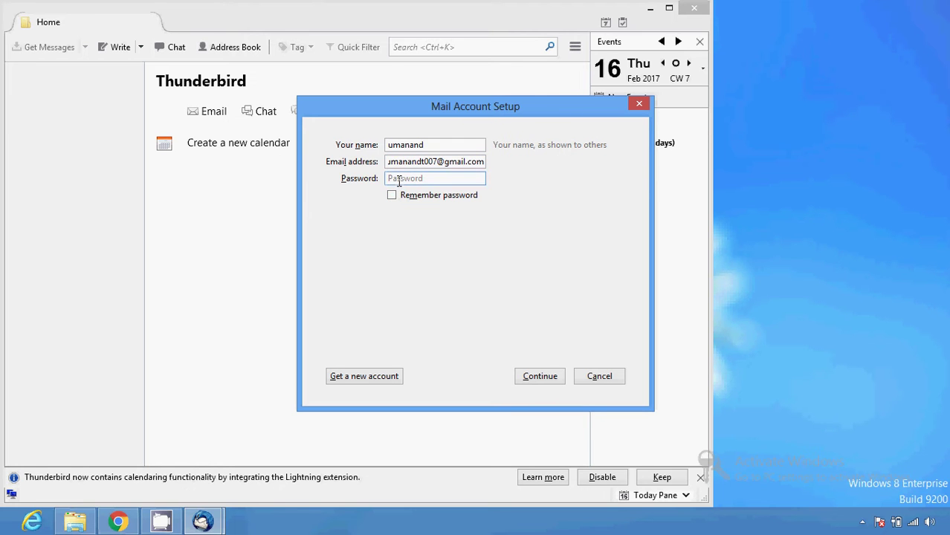
type("•••••••••")
left_click(539, 376)
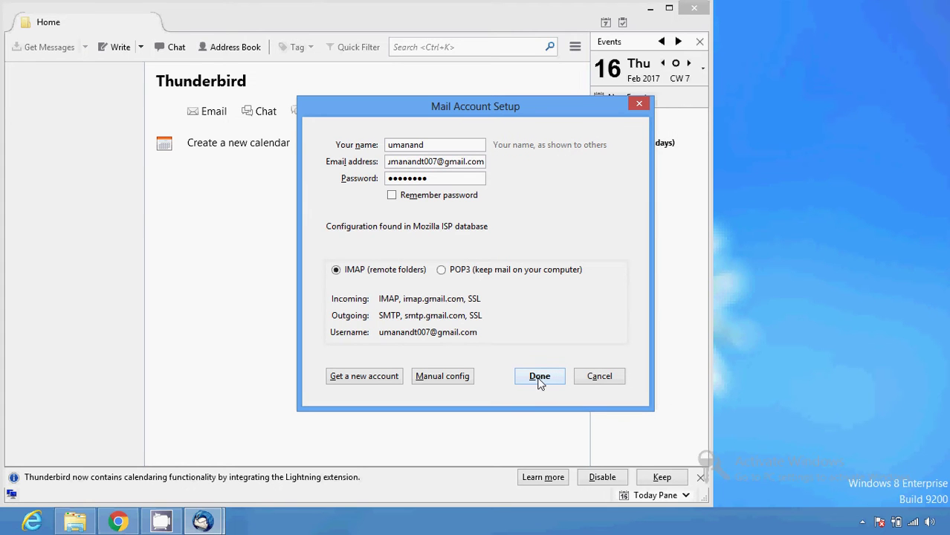
left_click(540, 379)
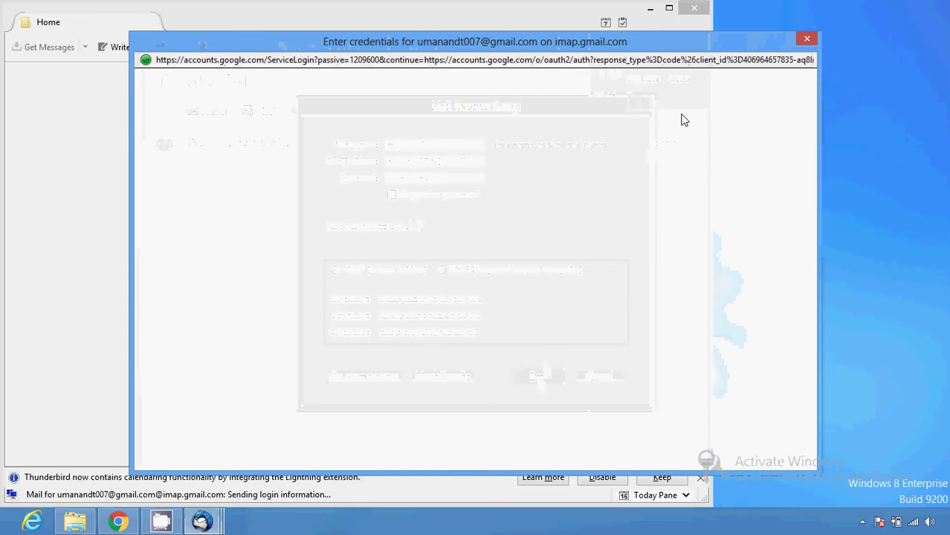
- Sign in to Google with the account password and allow Thunderbird access to the mail
left_click(484, 276)
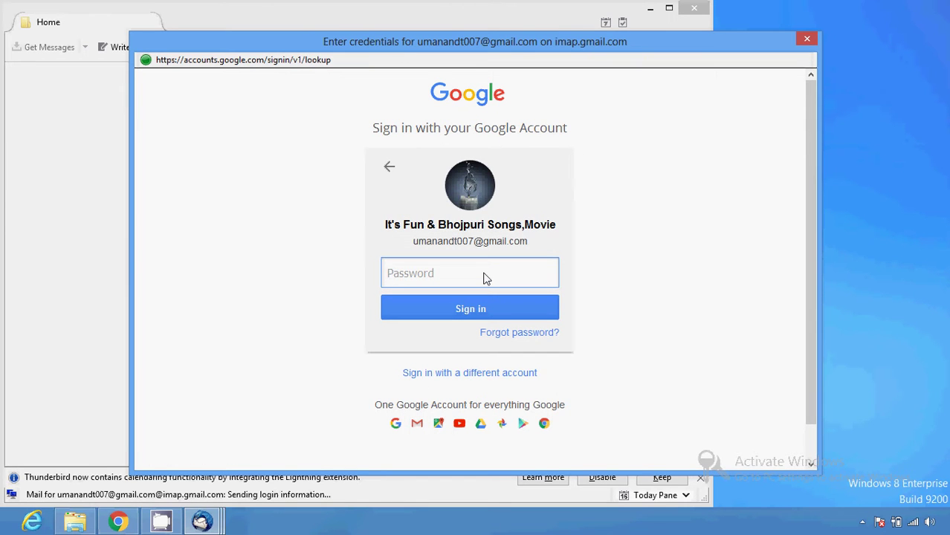
type("••••")
left_click(457, 312)
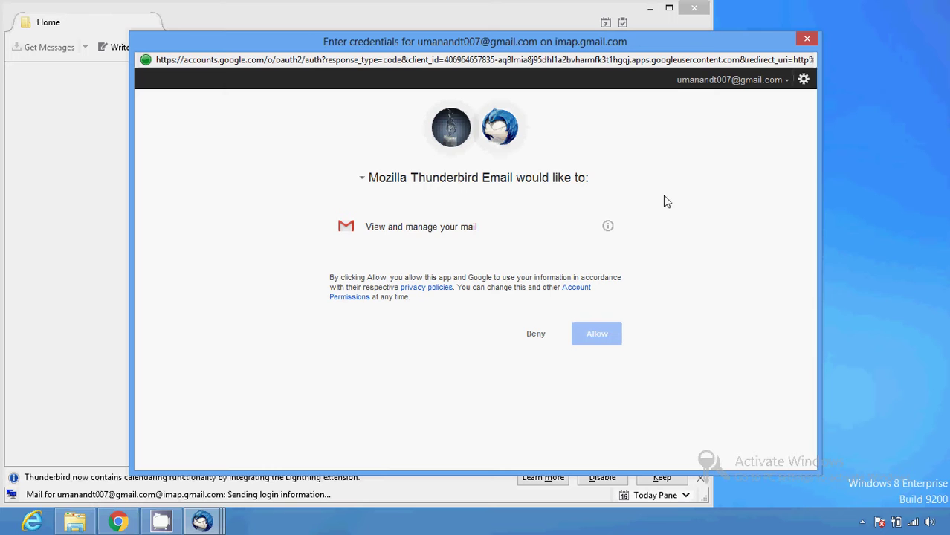
left_click(597, 335)
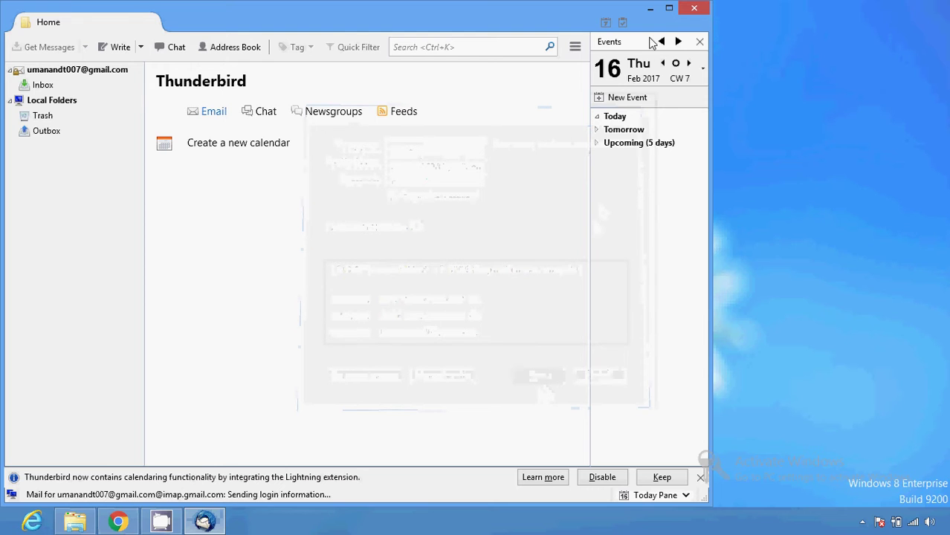
- Maximize Thunderbird, open the Gmail Inbox, and limit the message list to known contacts
left_click(670, 8)
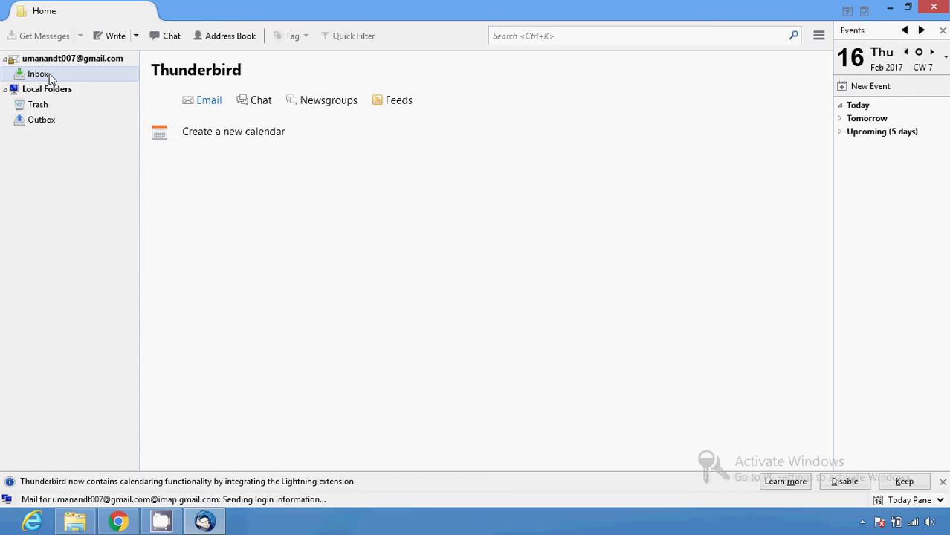
left_click(48, 77)
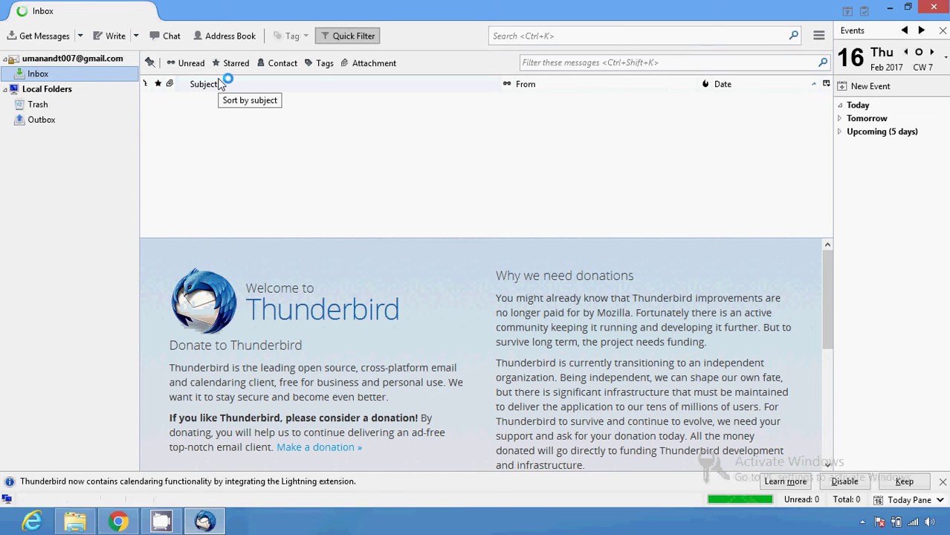
left_click(282, 63)
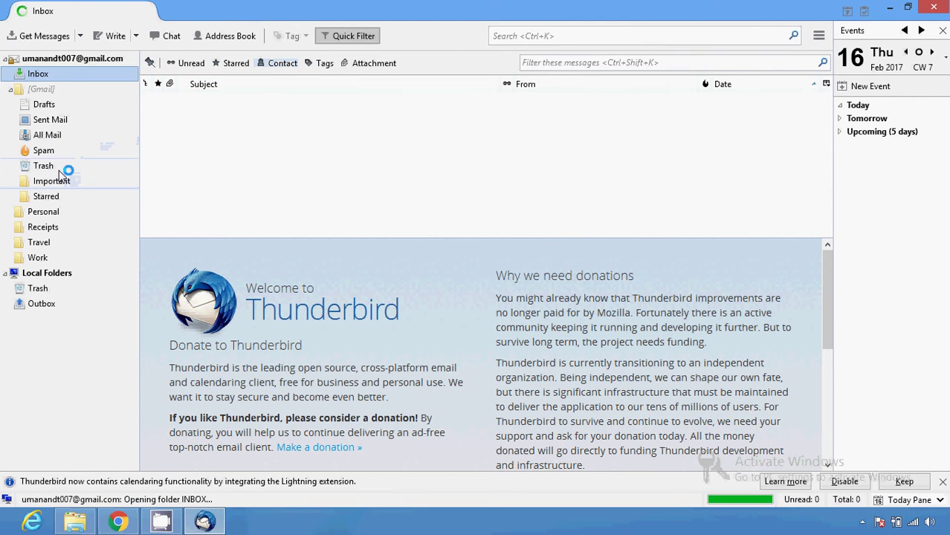
- Open the Gmail Trash folder and dismiss the Trash tab's context menu
left_click(61, 170)
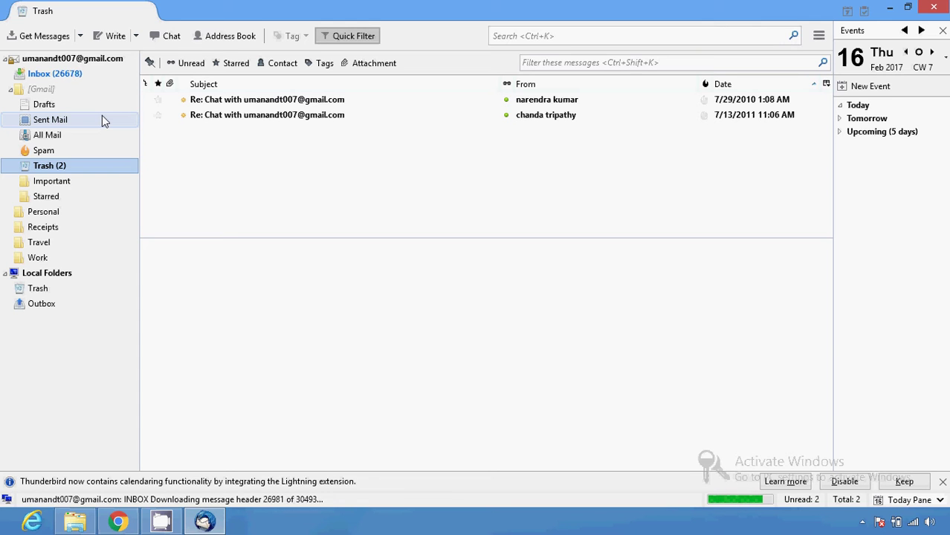
right_click(143, 15)
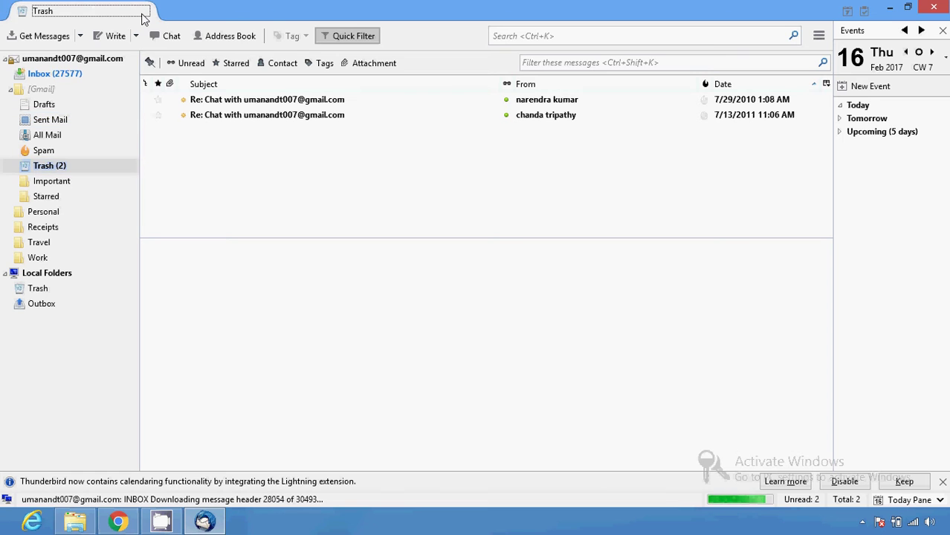
left_click(332, 6)
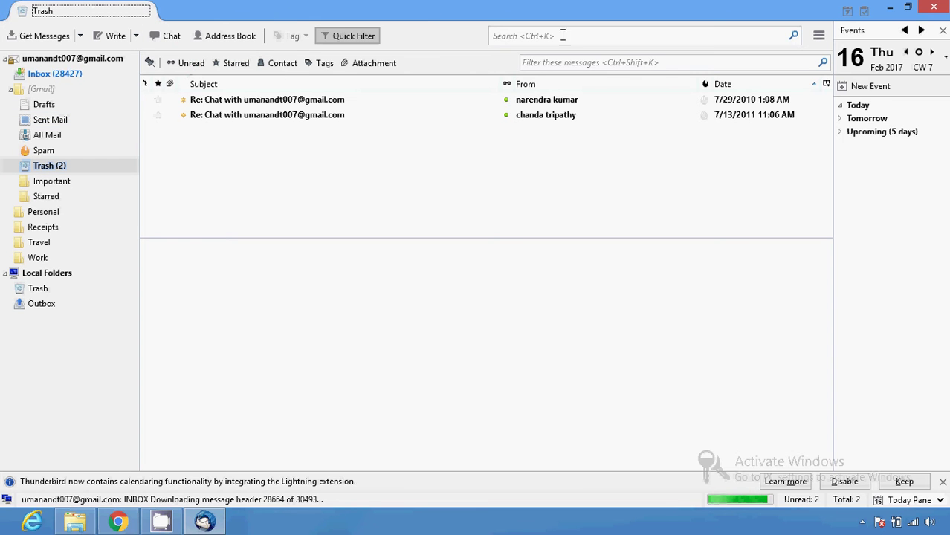
- Restore and re-maximize the window, then select the Spam folder using the arrow keys
left_click(908, 7)
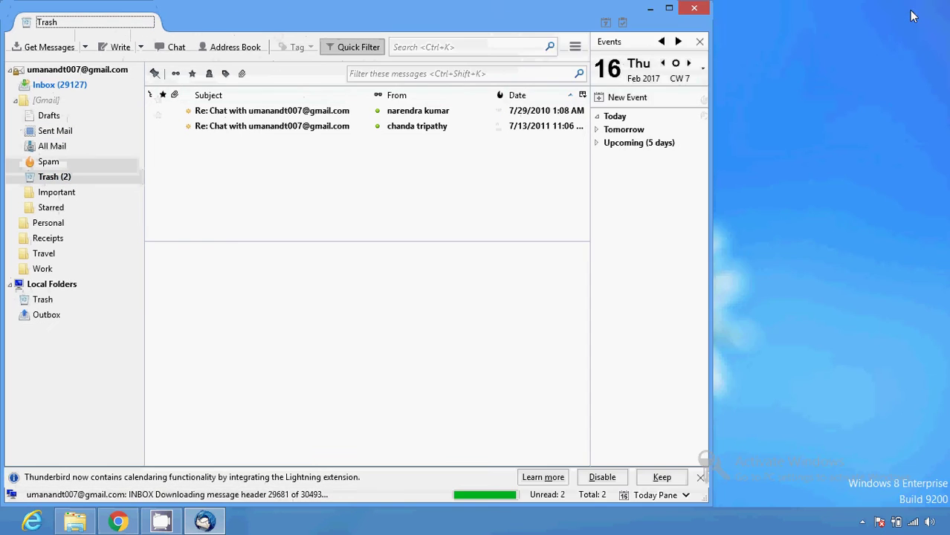
left_click(669, 7)
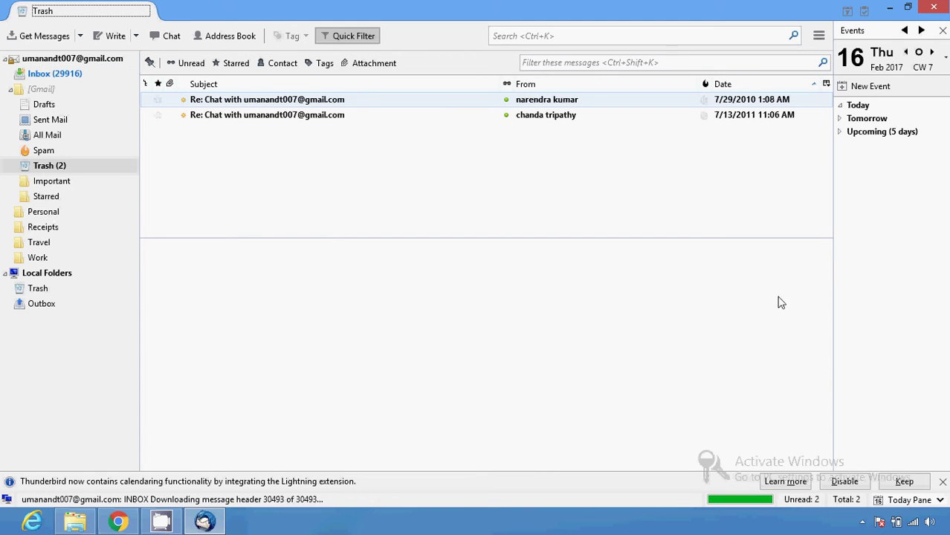
key("Down")
key("Down")
key("Down")
key("Up")
key("Up")
key("Up")
key("Up")
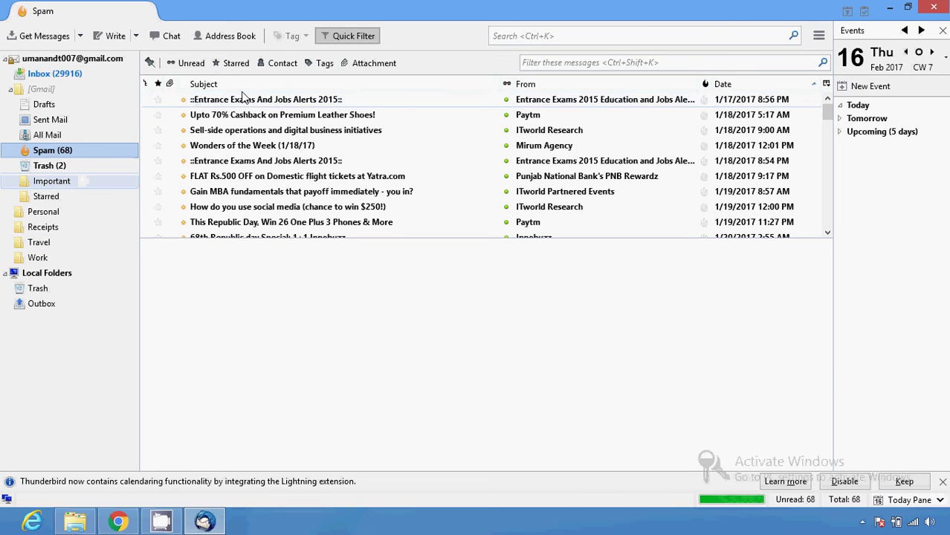
left_click(227, 38)
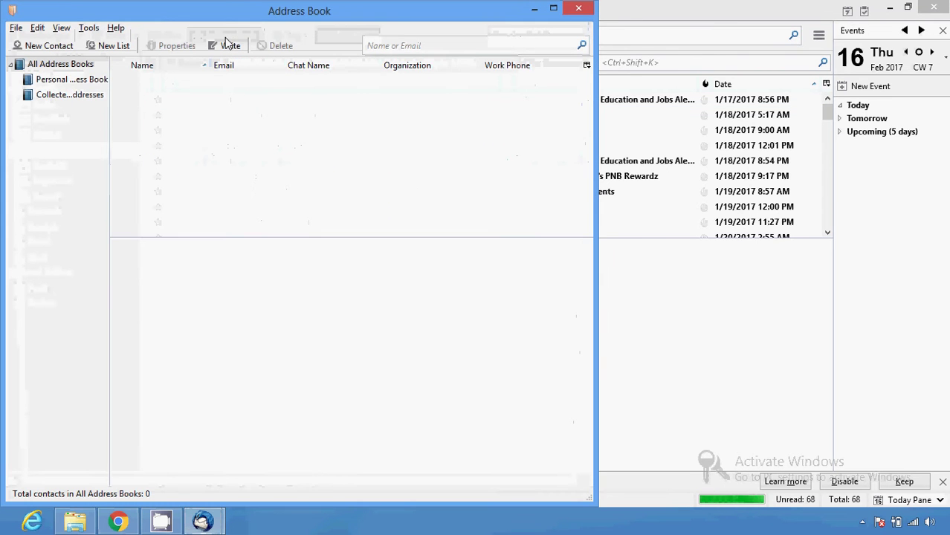
left_click(89, 29)
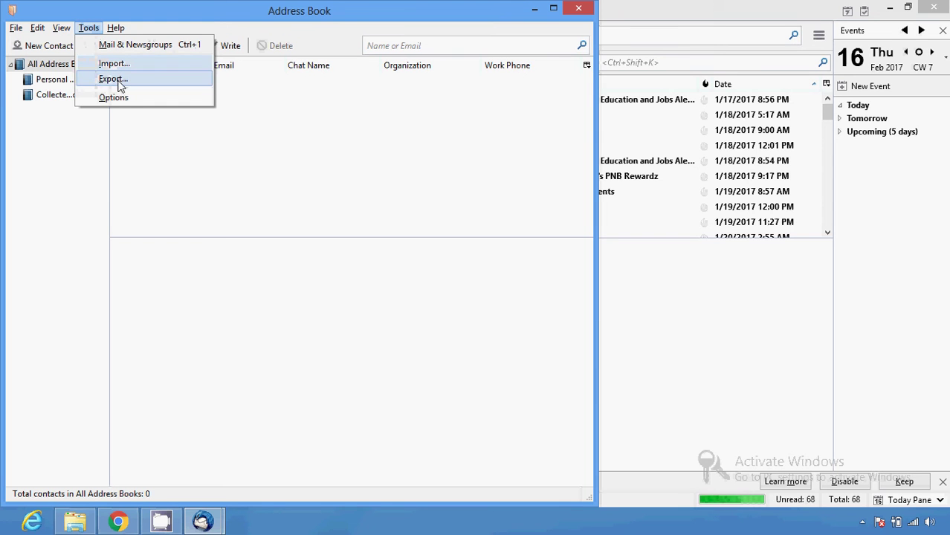
left_click(127, 102)
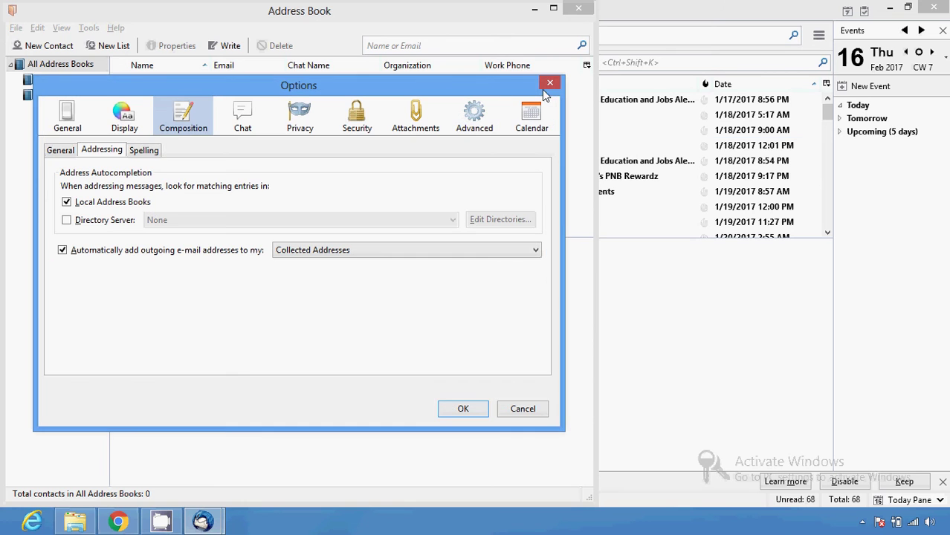
left_click(551, 82)
left_click(575, 9)
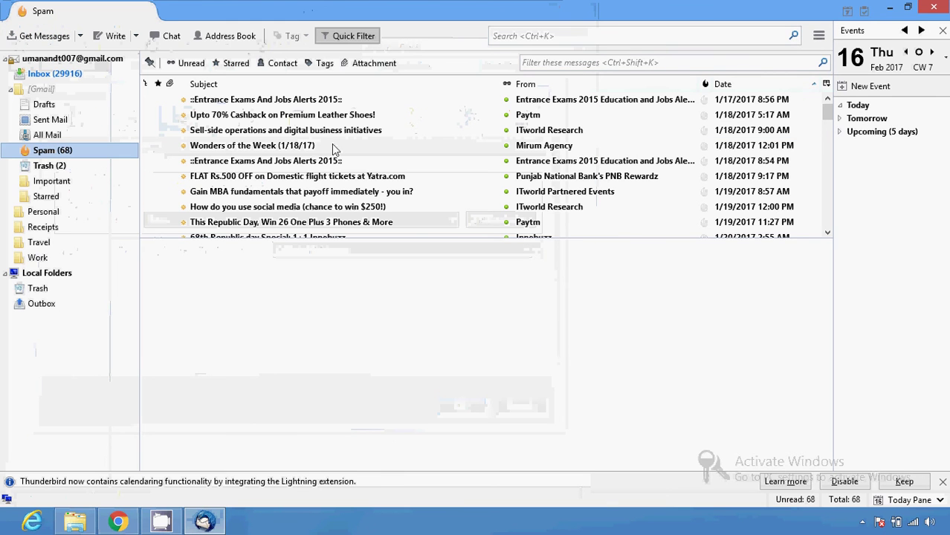
left_click(80, 37)
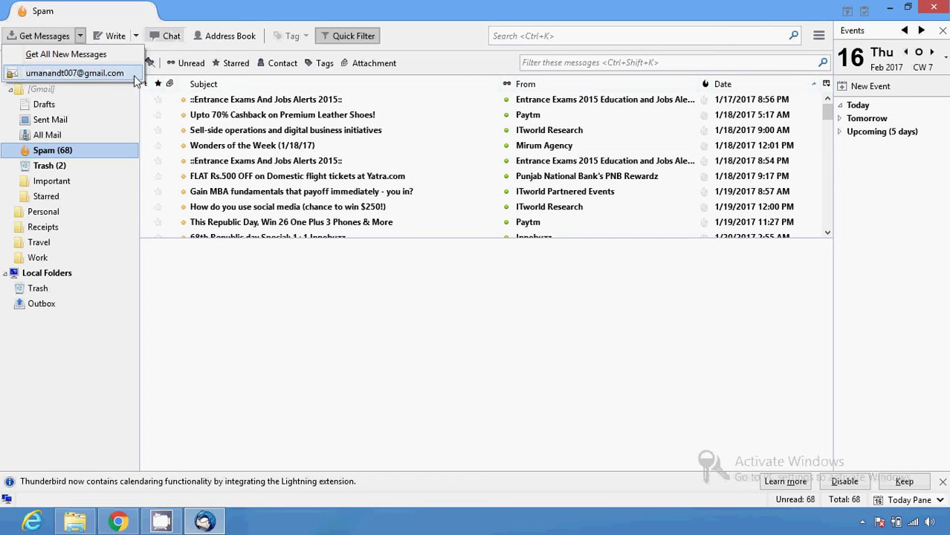
left_click(461, 30)
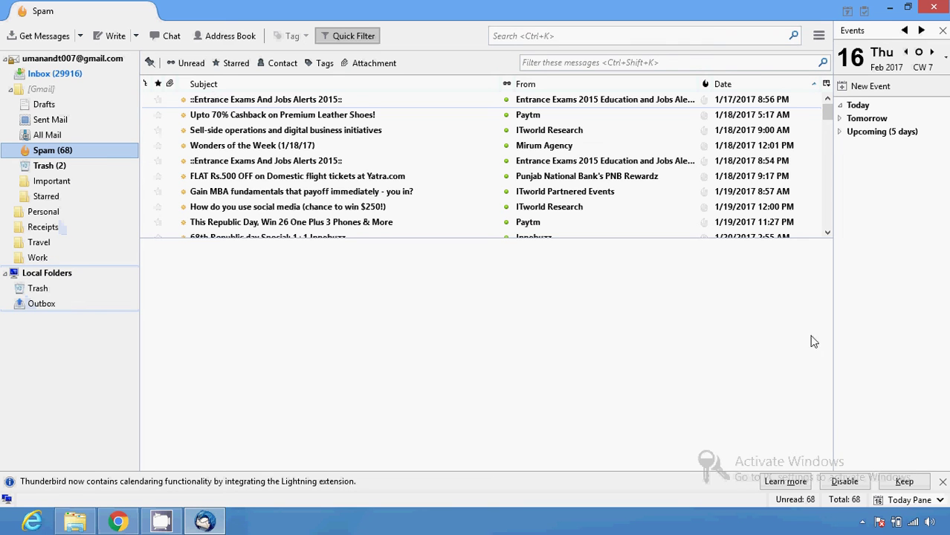
left_click(826, 110)
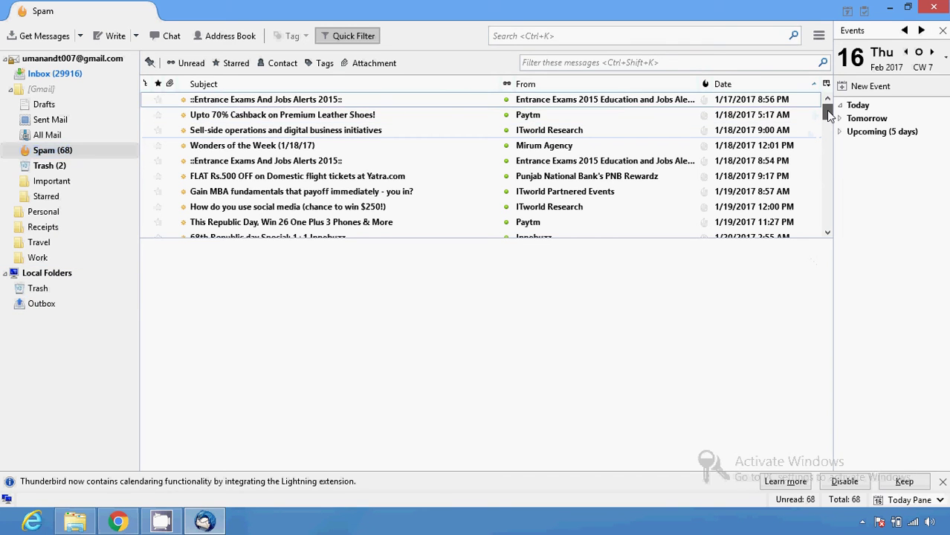
scroll(826, 109, "down", 1)
scroll(827, 109, "up", 1)
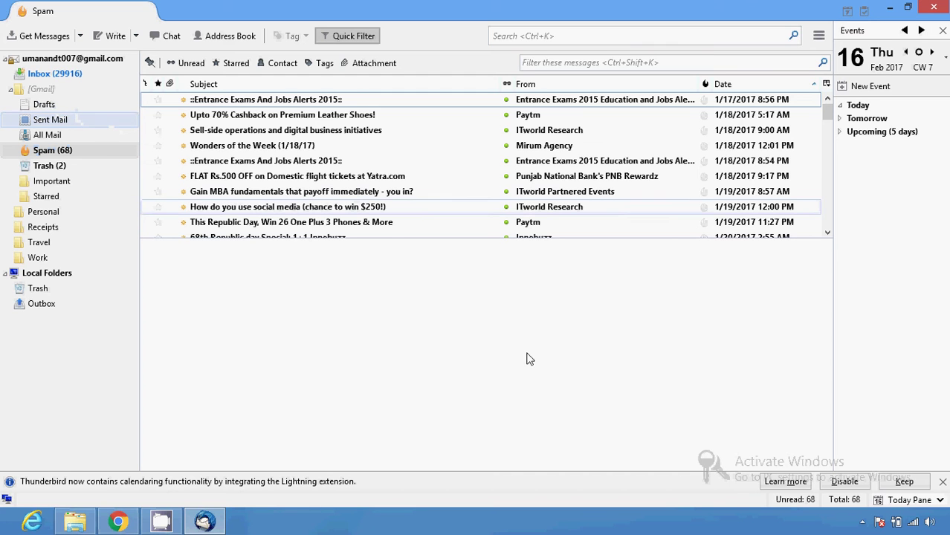
left_click(862, 522)
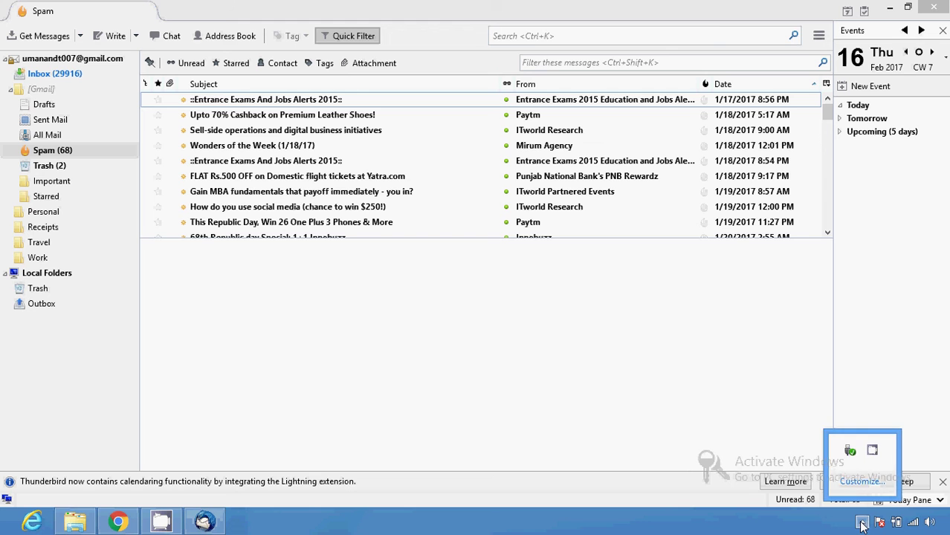
right_click(870, 452)
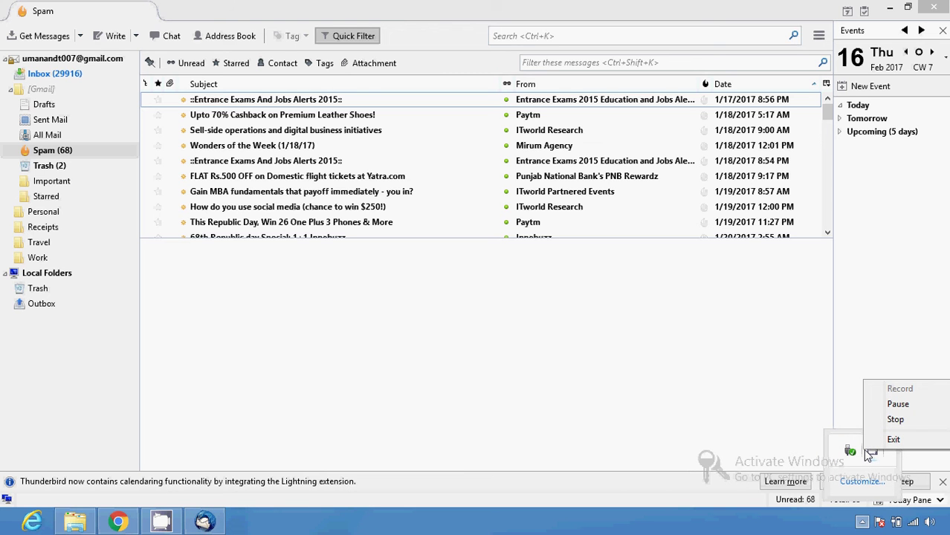
left_click(498, 256)
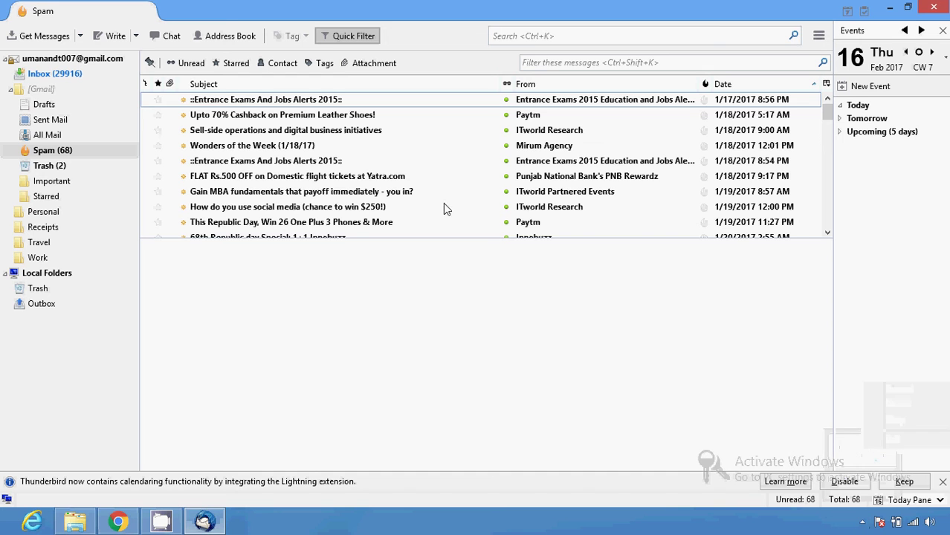
left_click(137, 37)
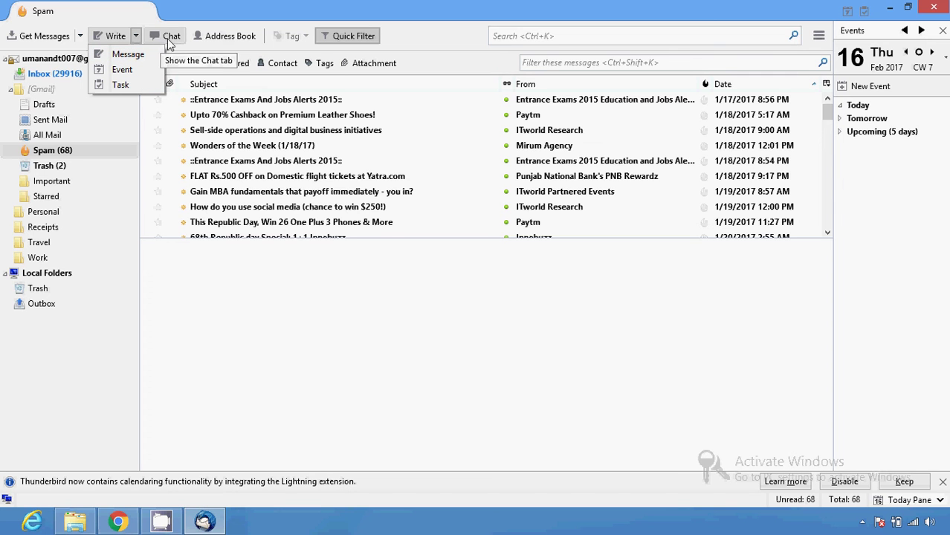
left_click(818, 39)
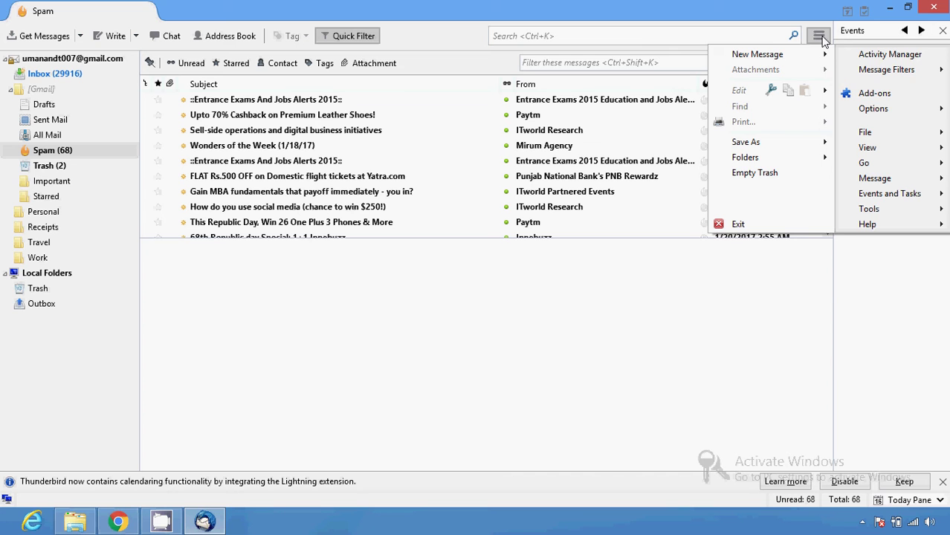
mouse_move(855, 69)
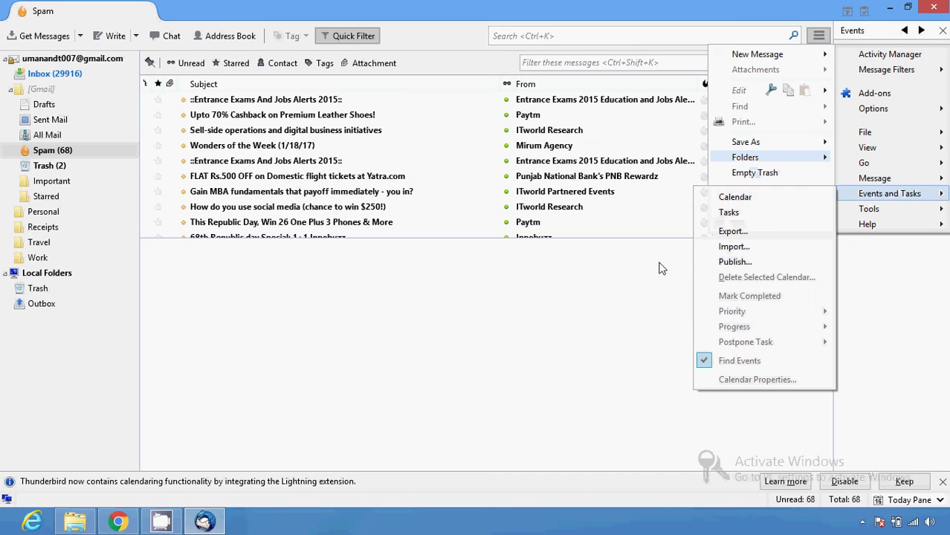
left_click(431, 103)
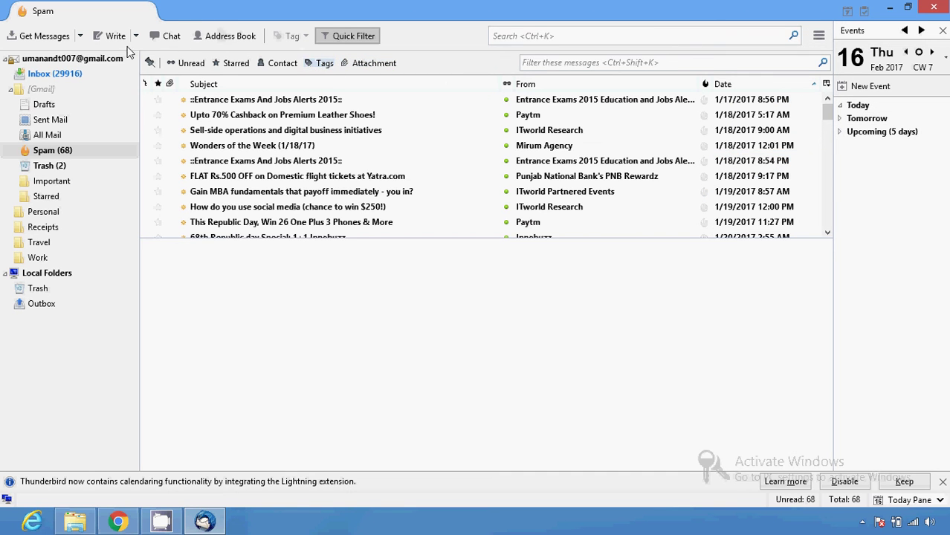
left_click(80, 35)
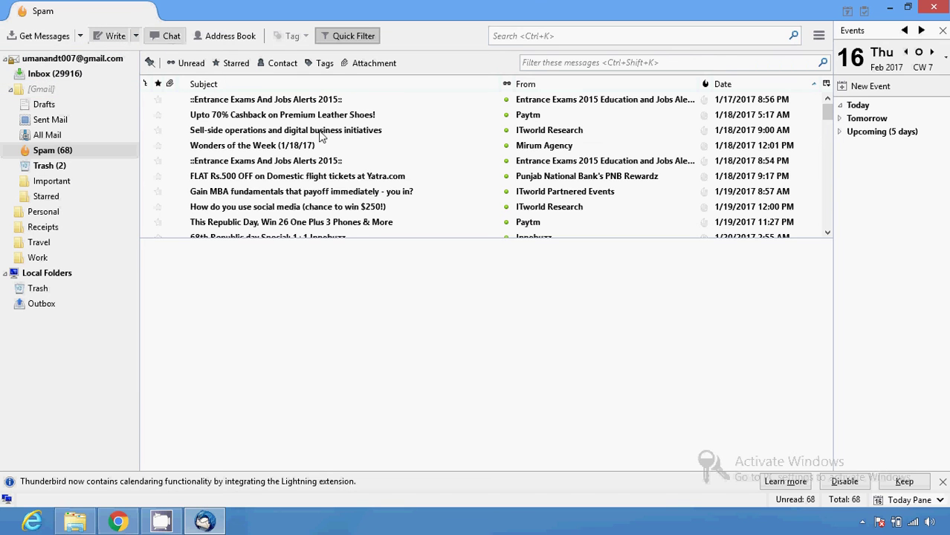
- Dismiss the Lightning calendar and free-software notification bars
left_click(943, 481)
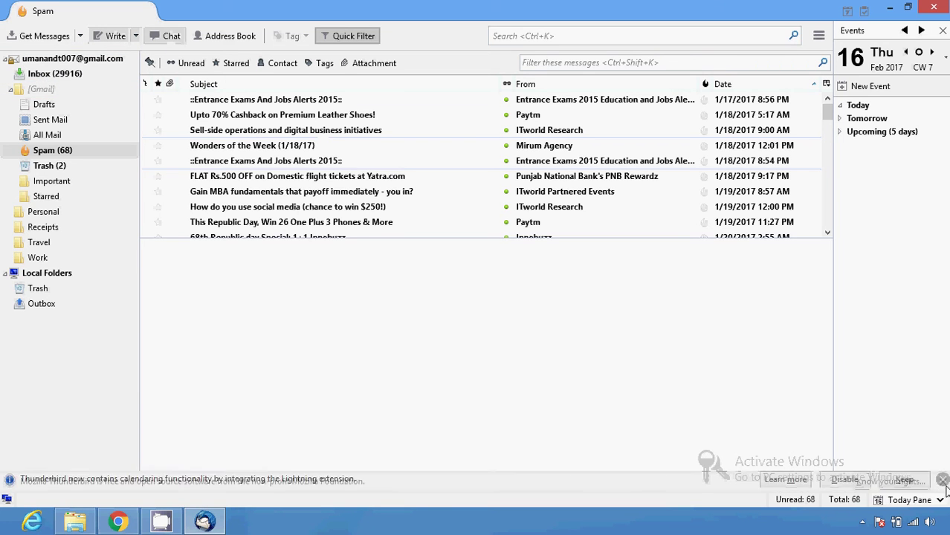
left_click(943, 481)
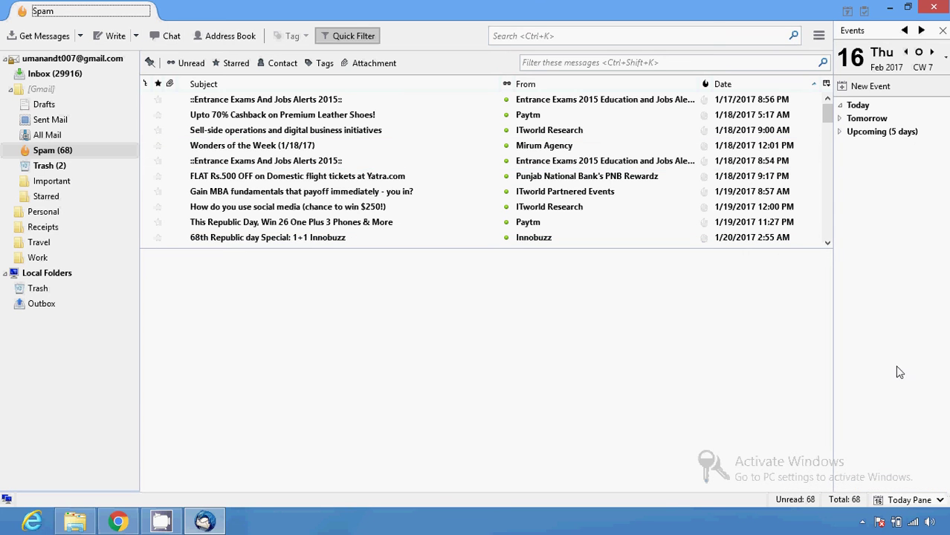
left_click_drag(826, 104, 827, 101)
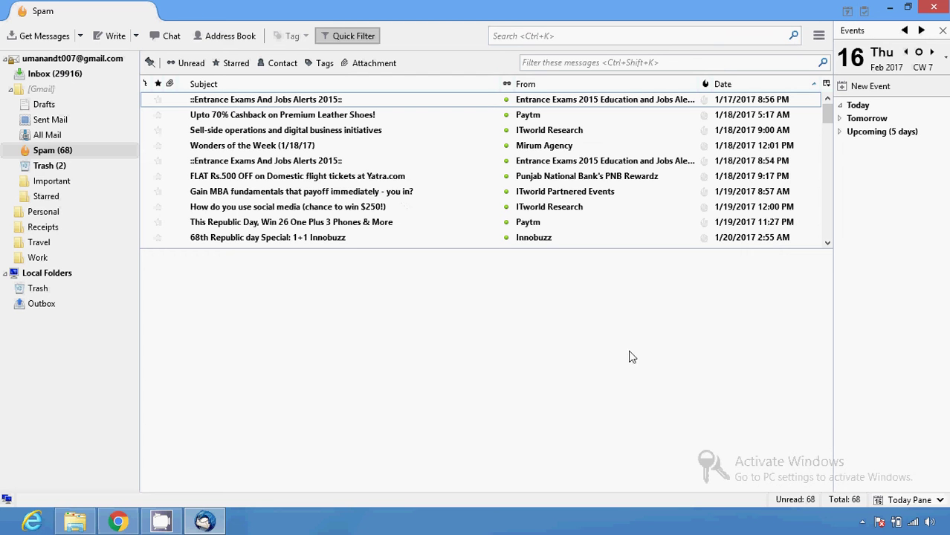
left_click(863, 523)
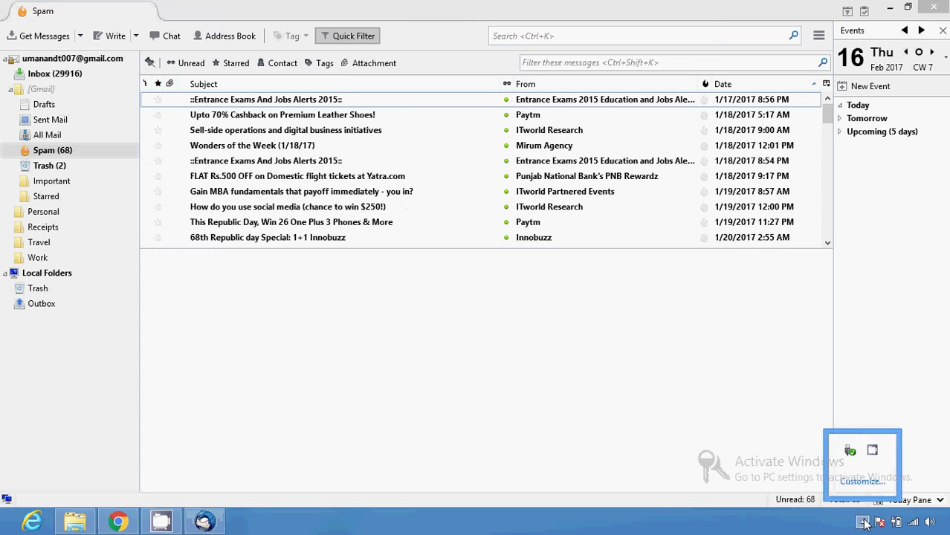